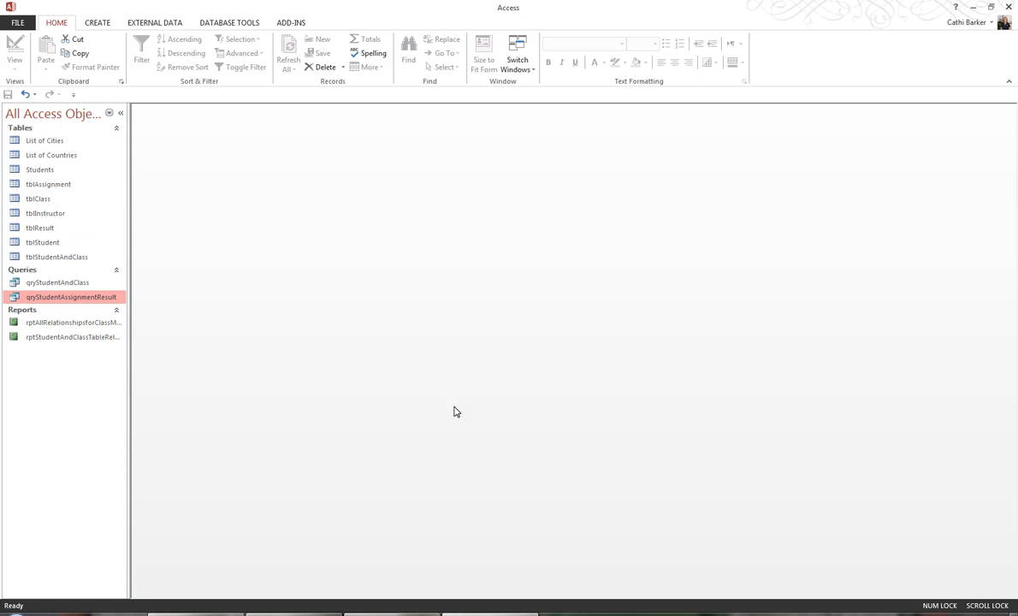
Create a new query in design view containing the tables tblStudent, tblStudentAndClass and tblClass
left_click(96, 23)
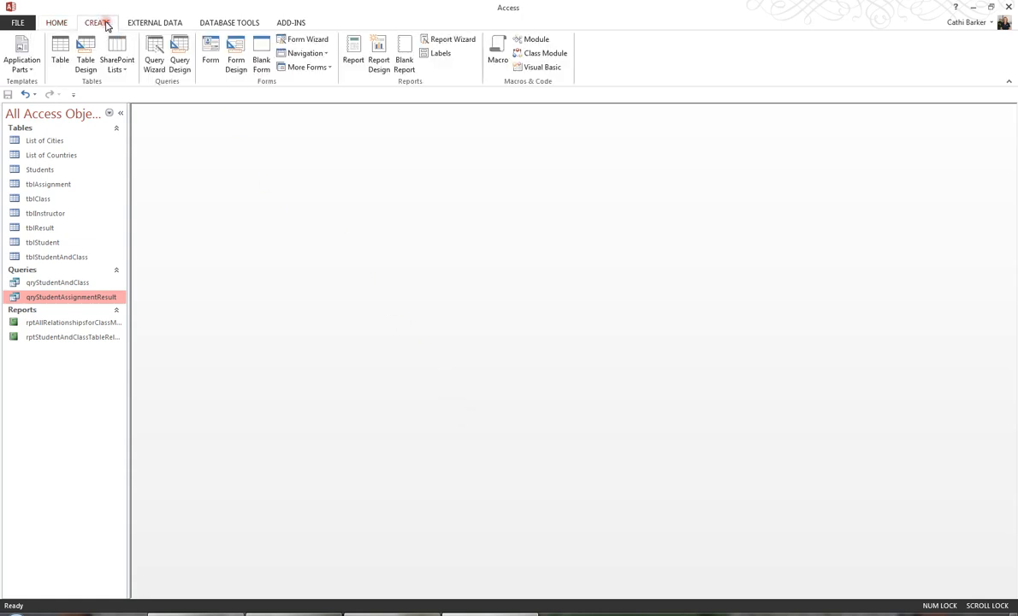
left_click(181, 58)
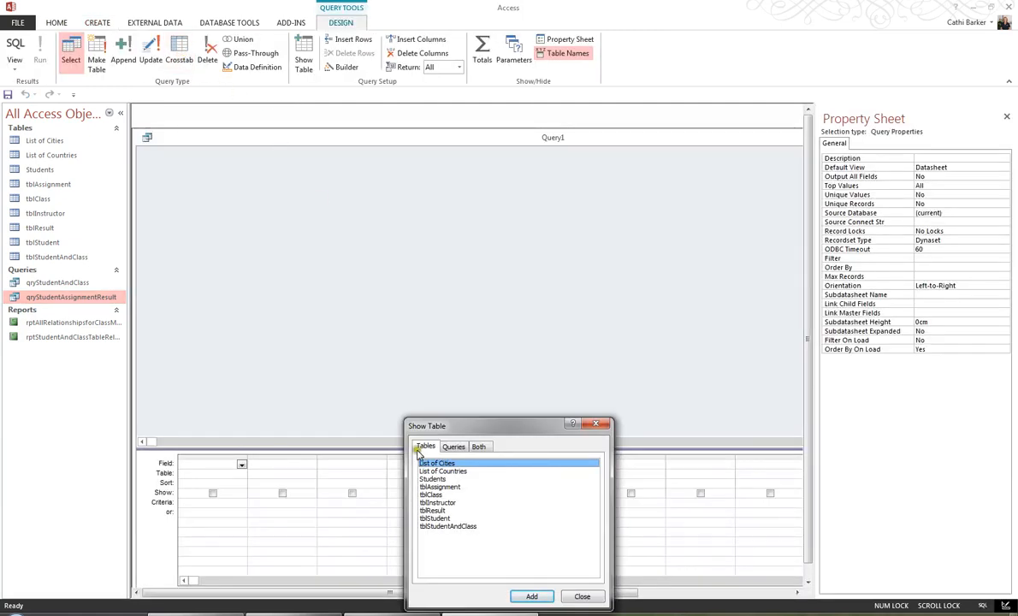
left_click(441, 519)
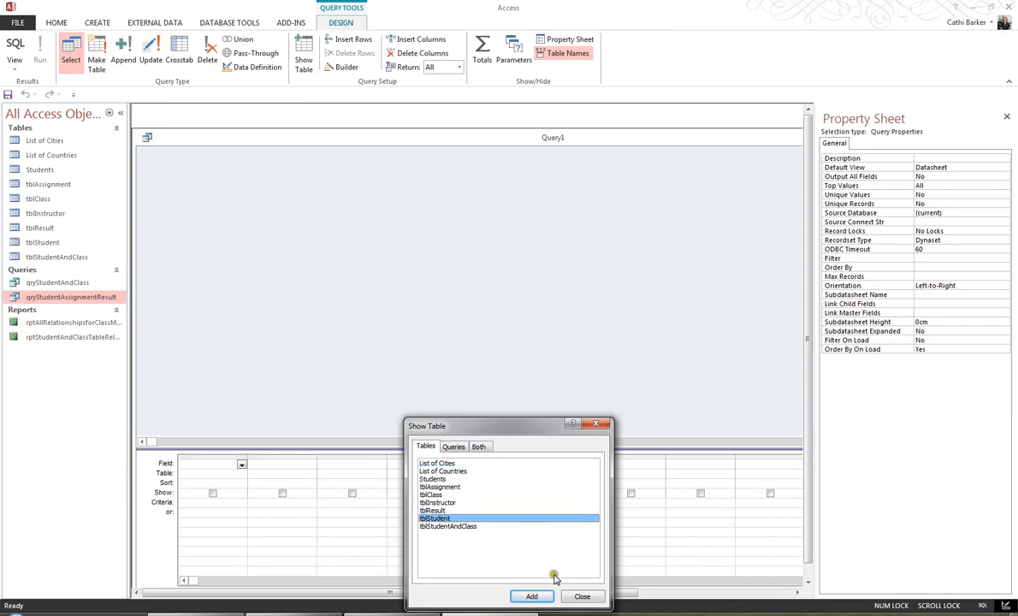
left_click(534, 597)
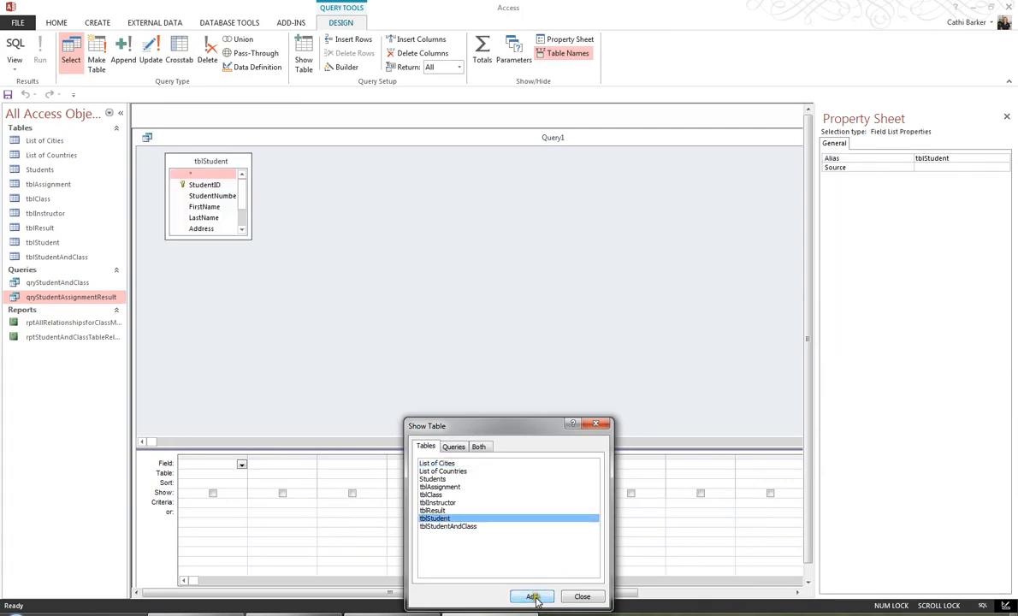
left_click(470, 527)
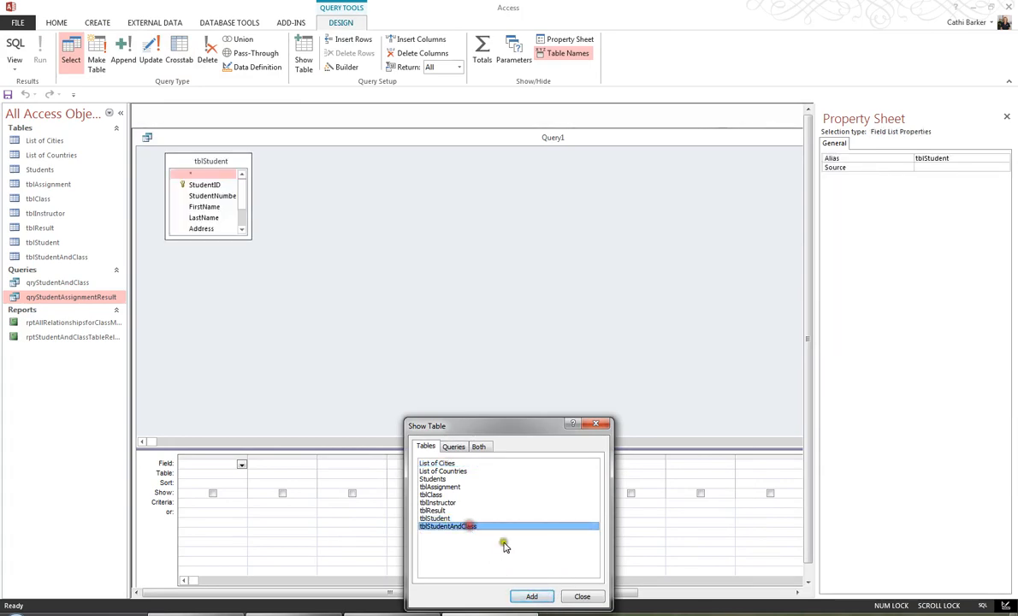
left_click(534, 597)
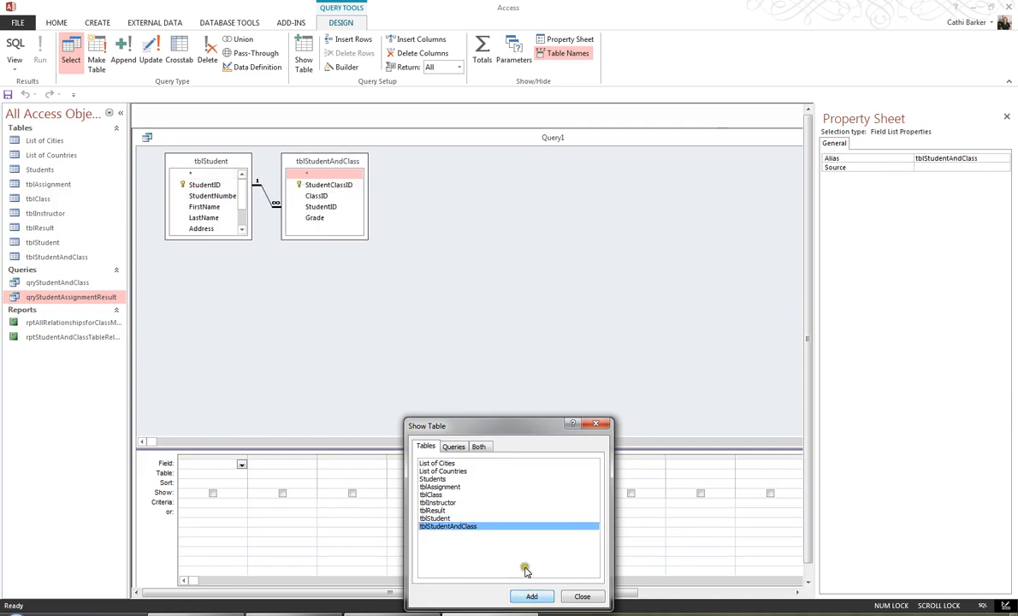
left_click(433, 494)
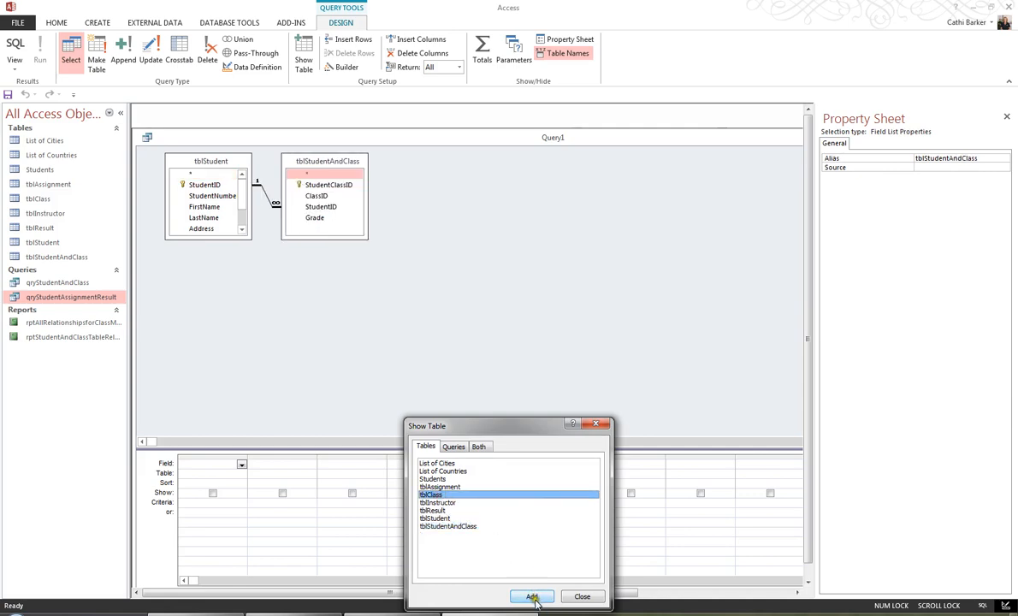
left_click(531, 597)
left_click(581, 599)
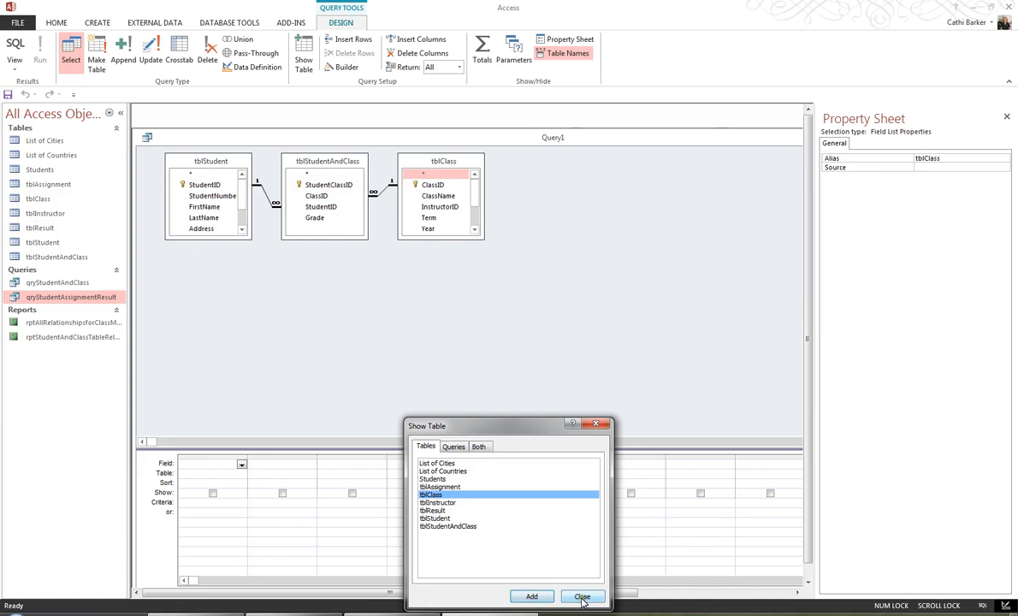
left_click(582, 598)
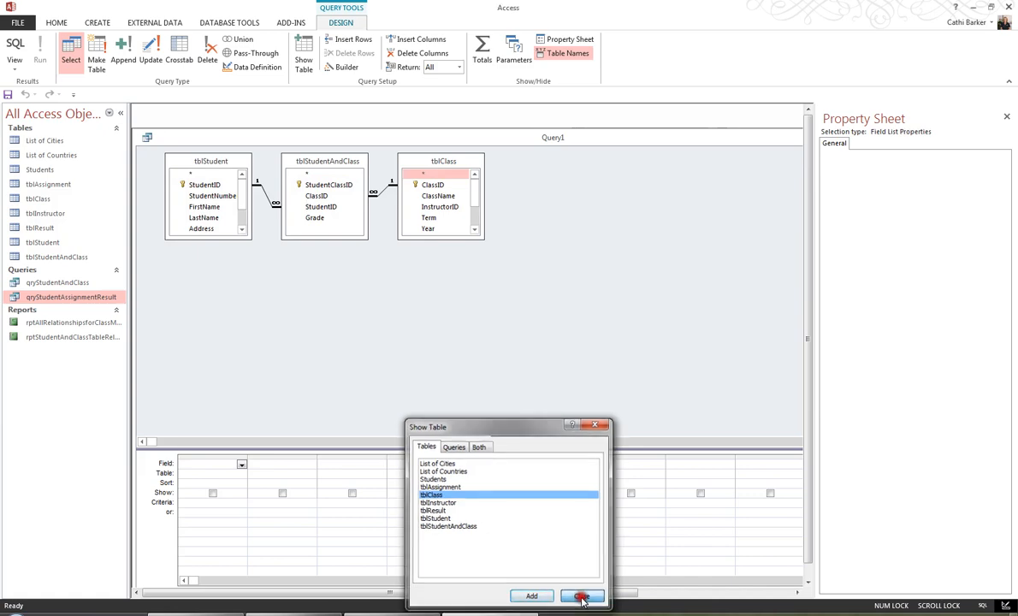
left_click(524, 382)
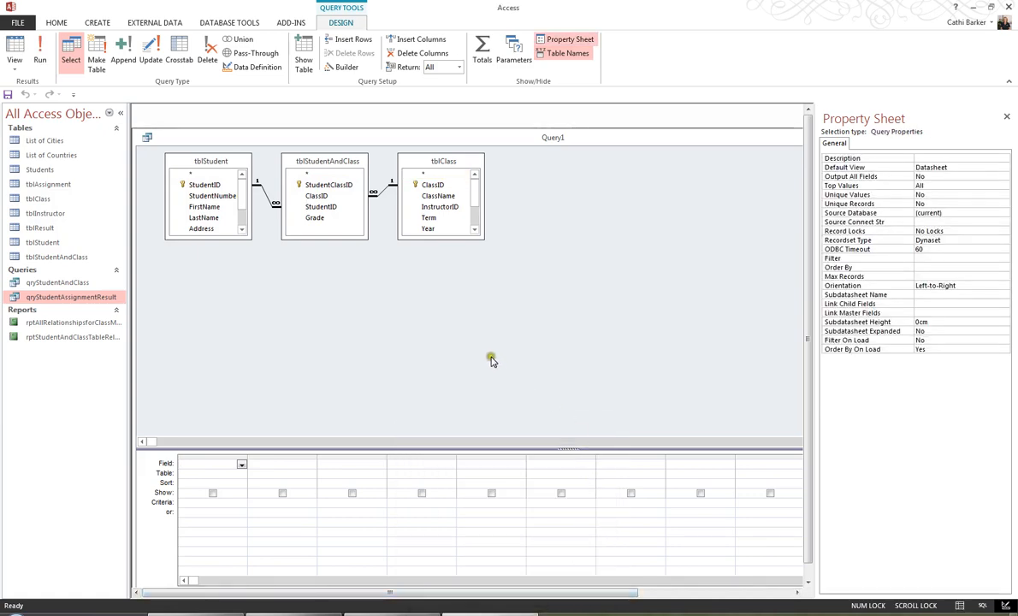
left_click(304, 60)
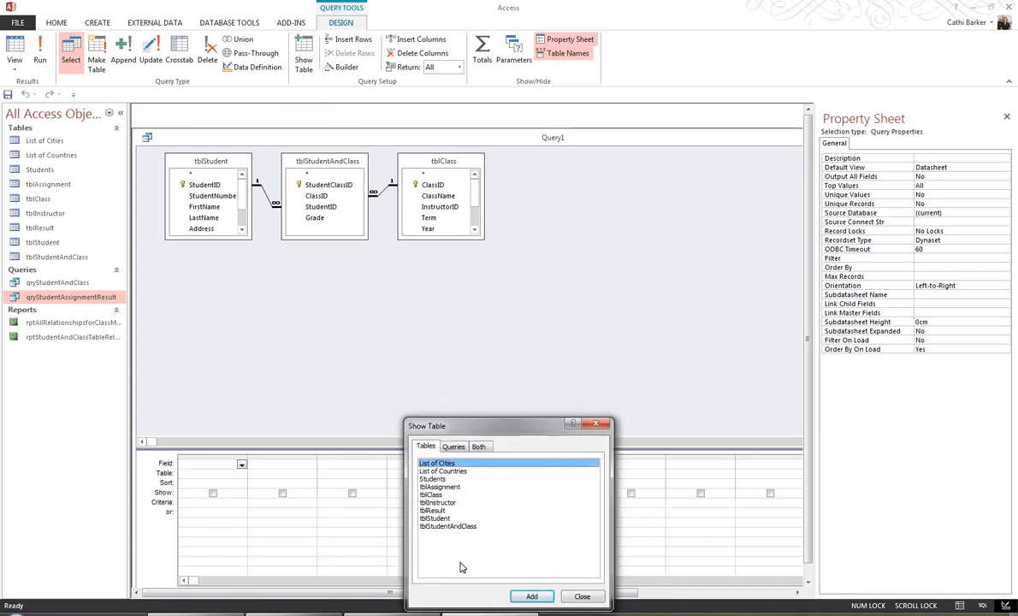
left_click(582, 597)
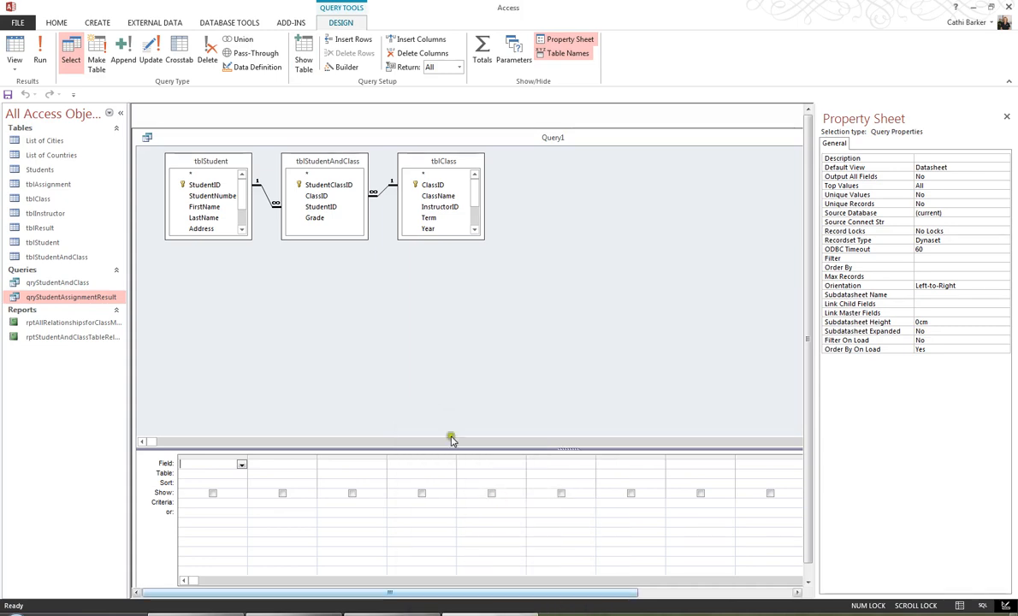
Lengthen the tblStudent and tblClass field lists to show every field, and add ClassName from tblClass as the first query column
left_click_drag(217, 239, 218, 281)
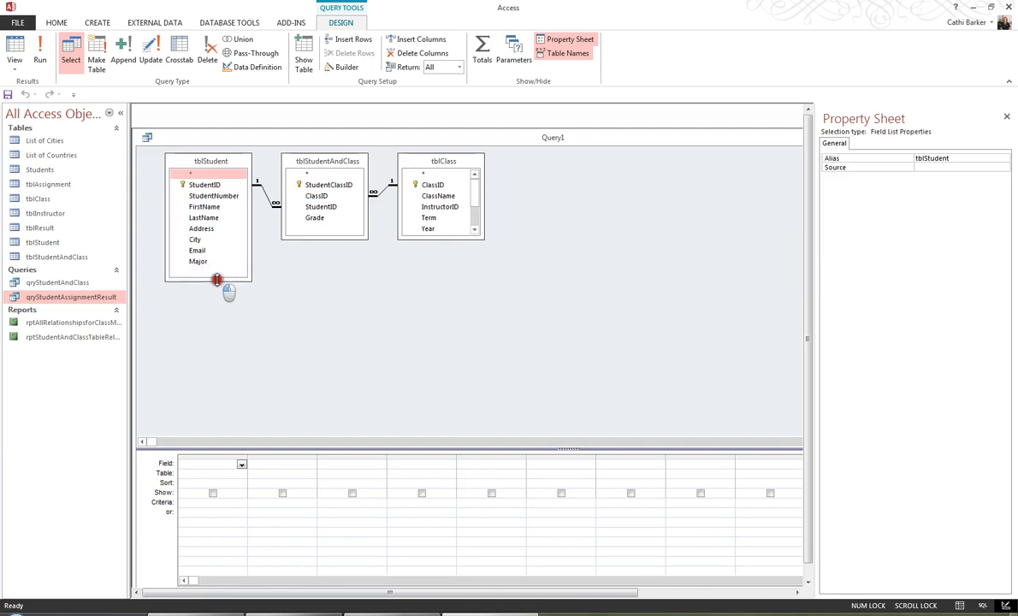
left_click_drag(431, 239, 440, 288)
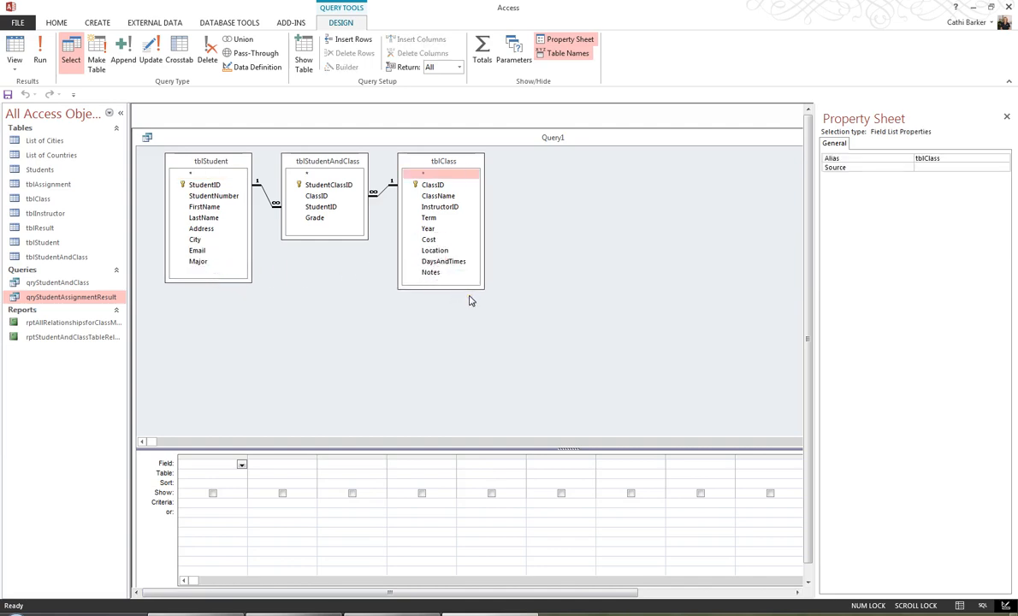
left_click(459, 293)
double_click(455, 199)
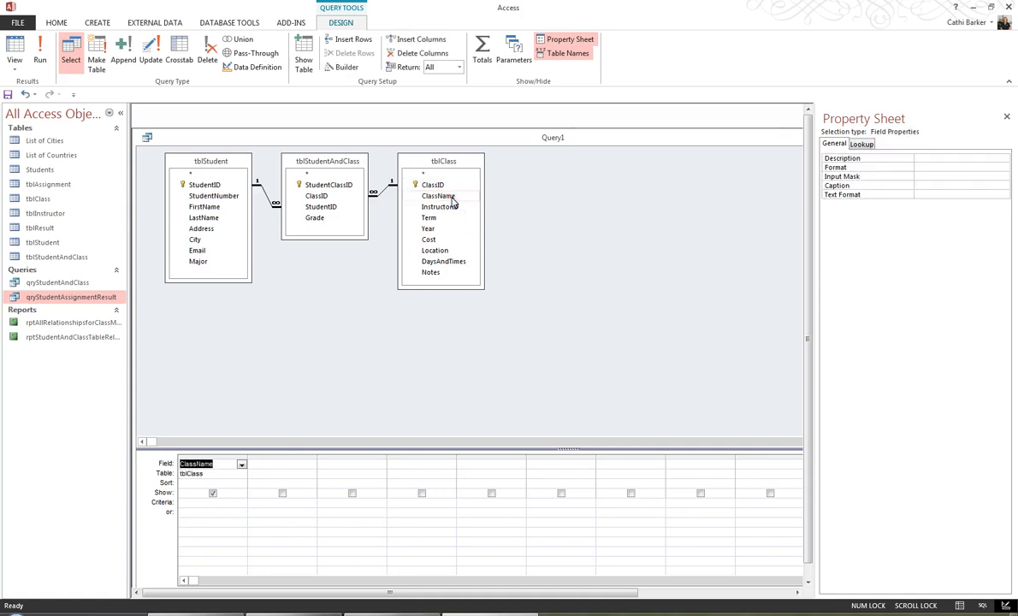
Add the calculated field "Total Revenue: [Cost]*1.15" as the second query column and widen that column to show the whole expression
left_click(278, 465)
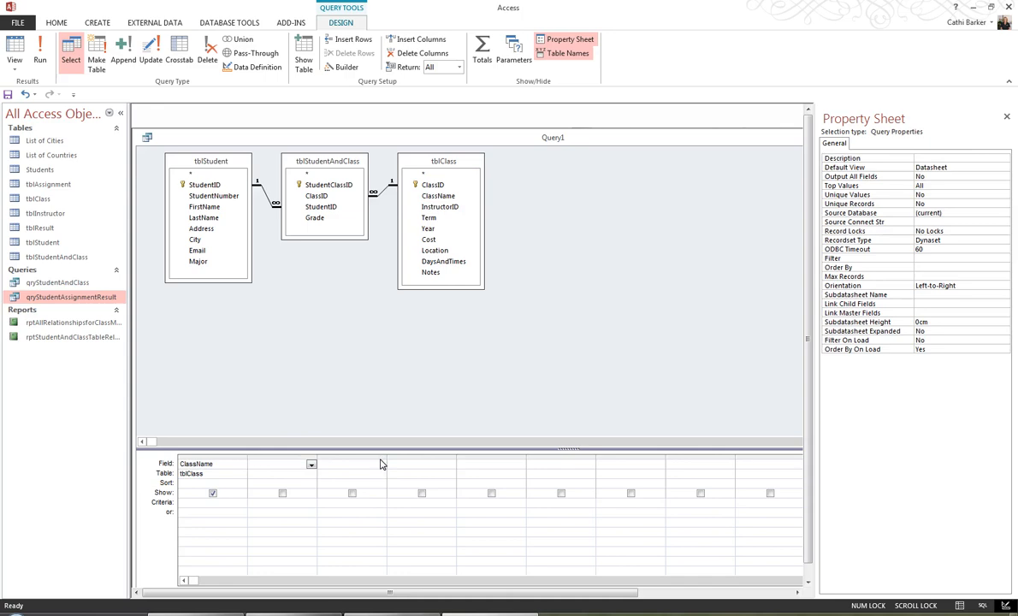
type("Total Revenue")
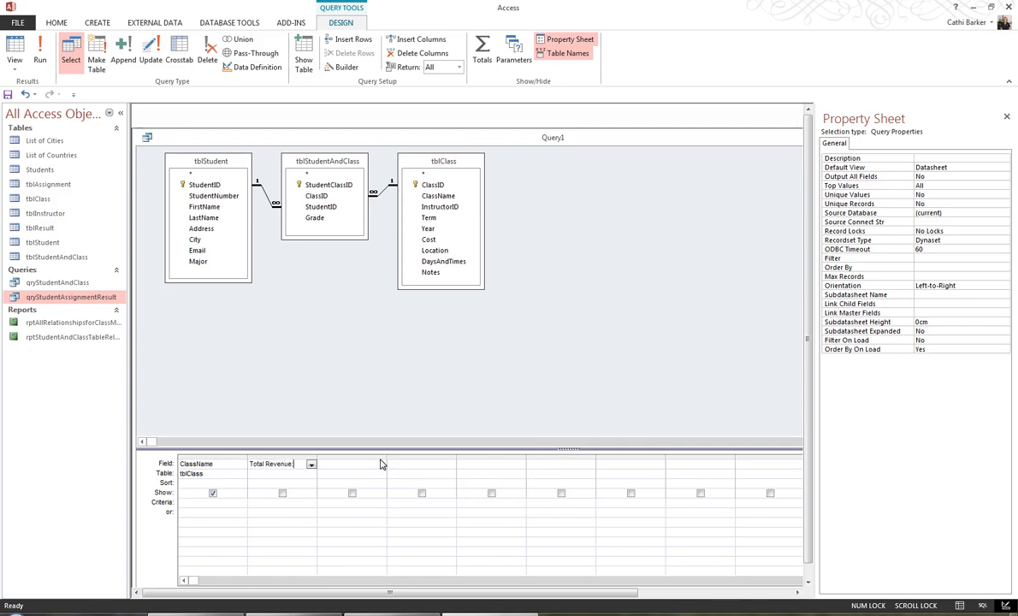
type("[C")
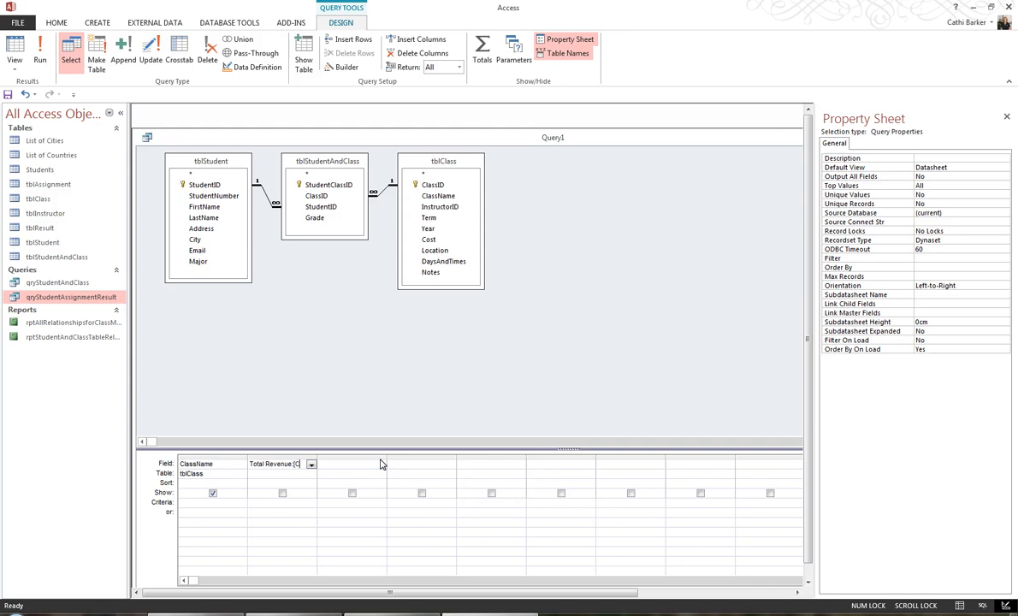
type("ost]*1.15")
key("Return")
left_click_drag(317, 458, 360, 461)
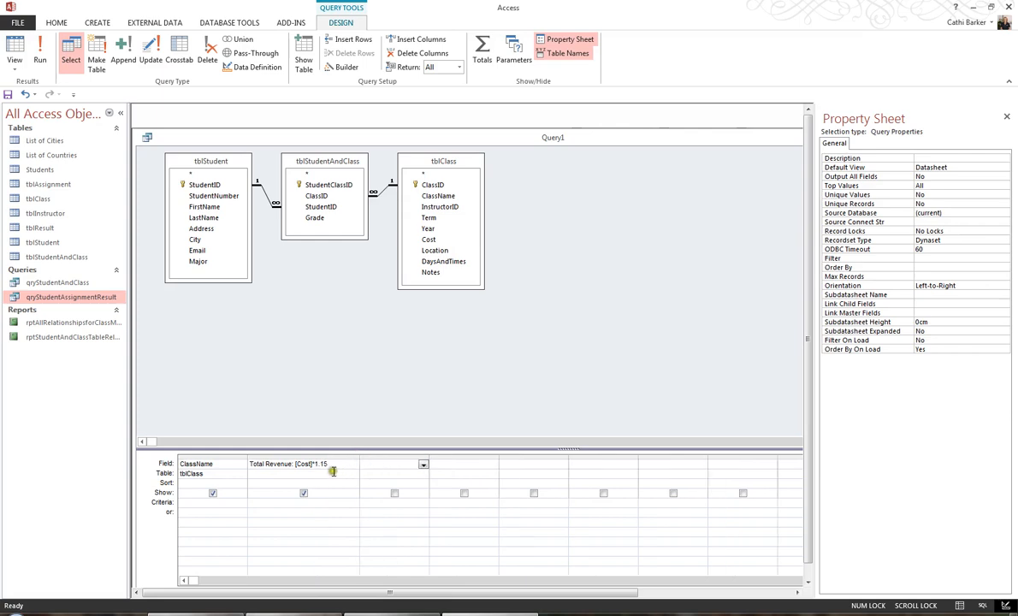
left_click(340, 471)
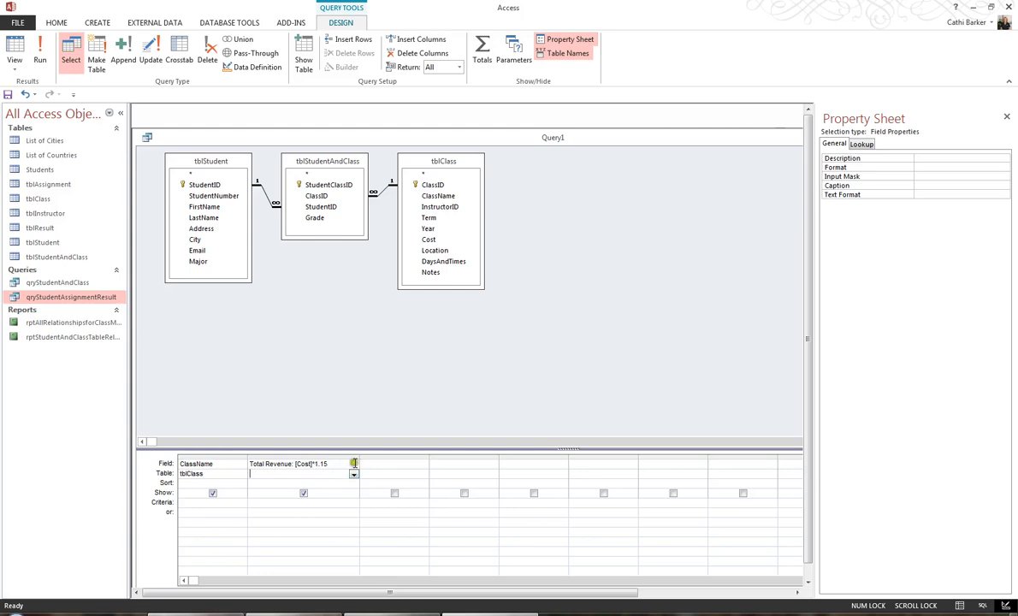
left_click(376, 464)
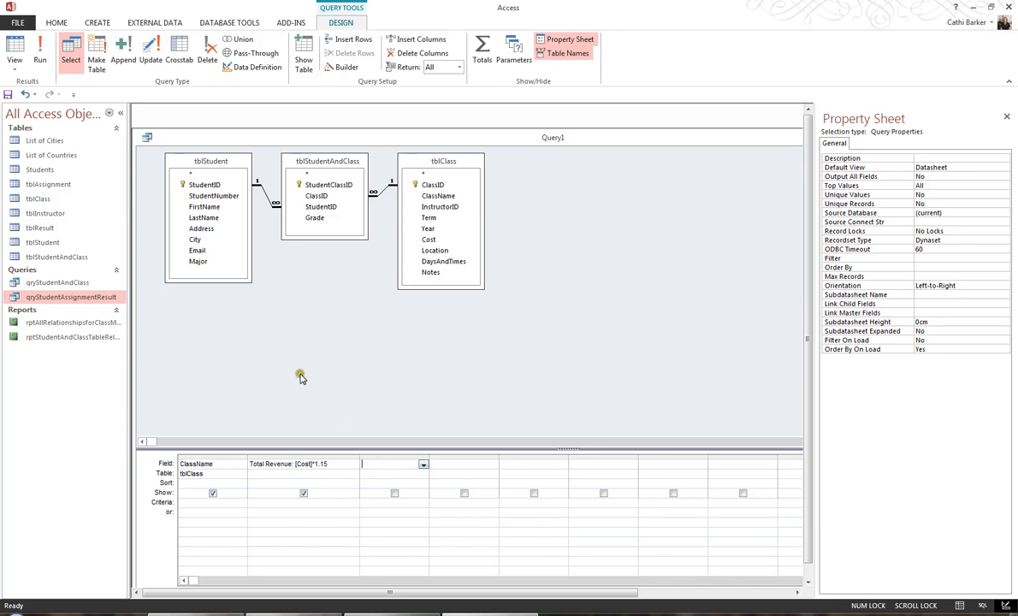
View the query results as a datasheet, fit the Total Revenue column to its contents, and return to the query design
left_click(15, 53)
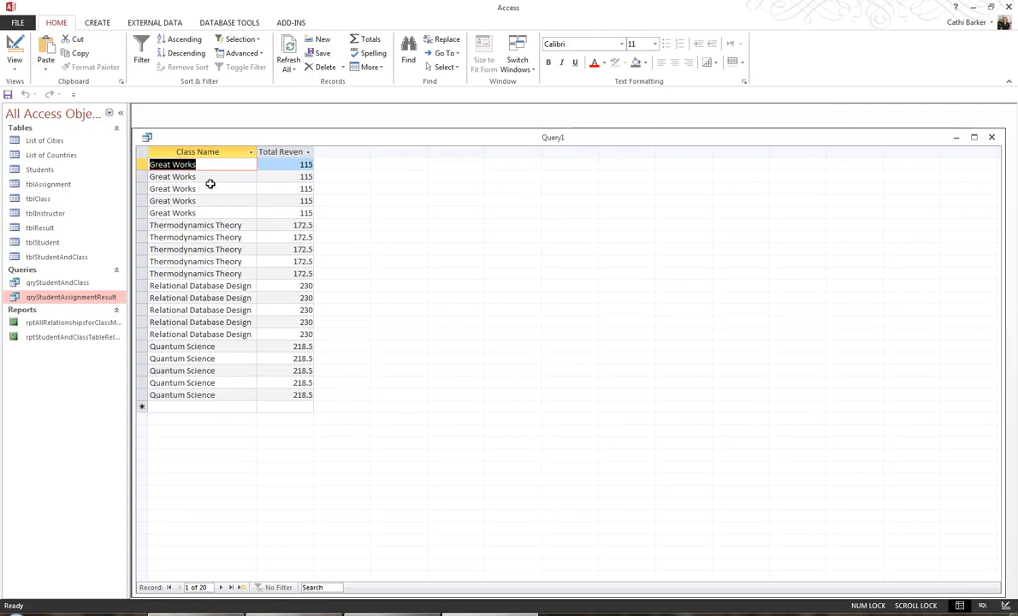
double_click(313, 151)
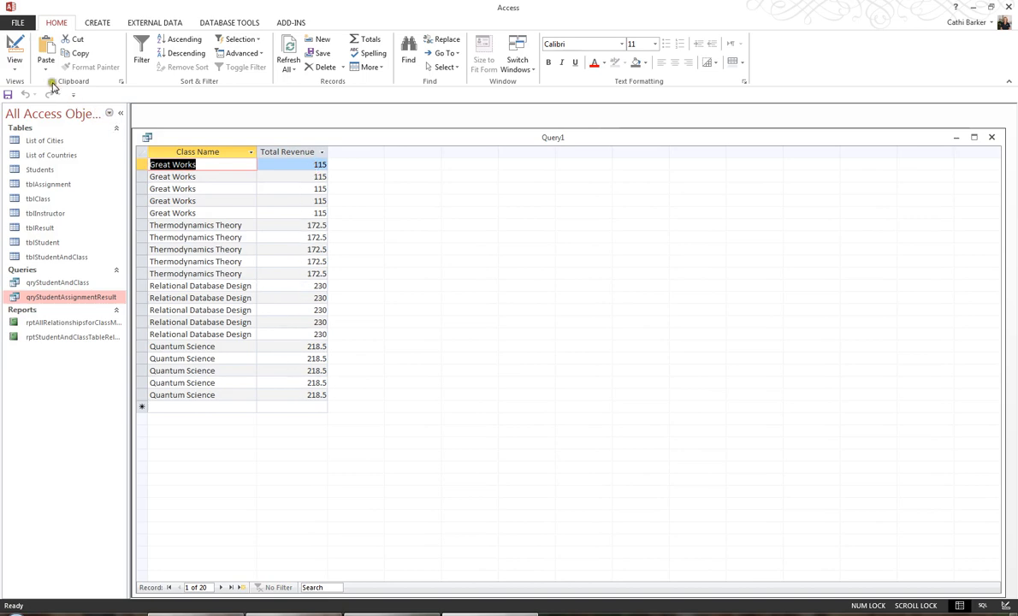
left_click(17, 49)
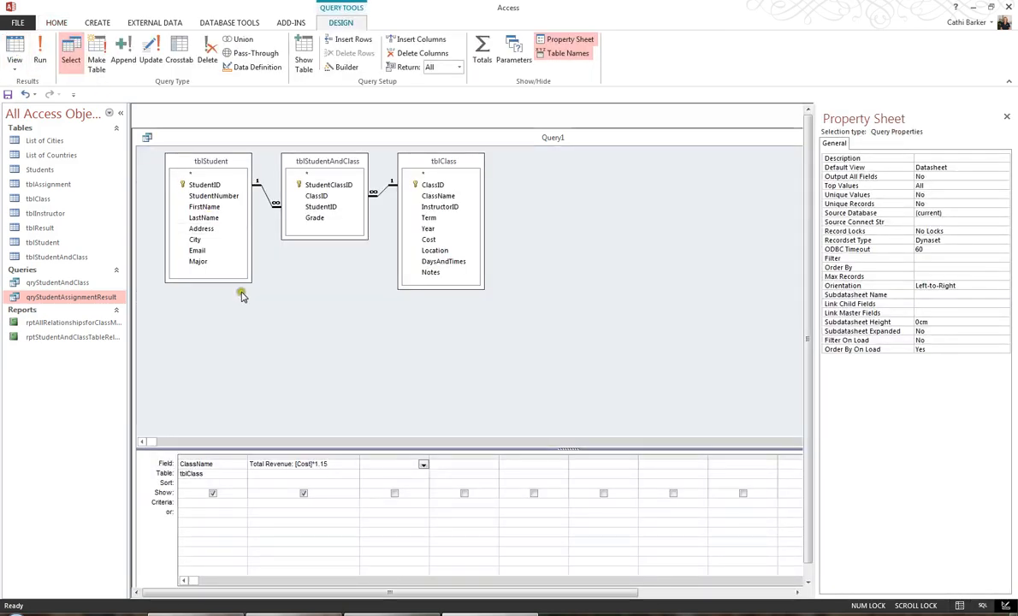
Format the Total Revenue field as Currency with 2 decimal places and check it in the query's datasheet
left_click(305, 463)
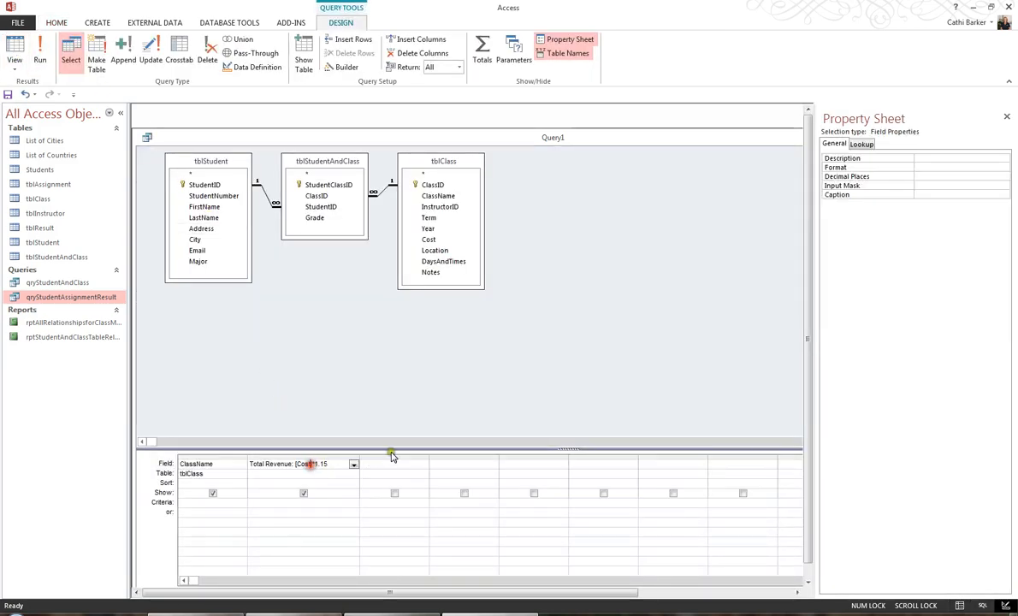
left_click(949, 167)
left_click(1003, 167)
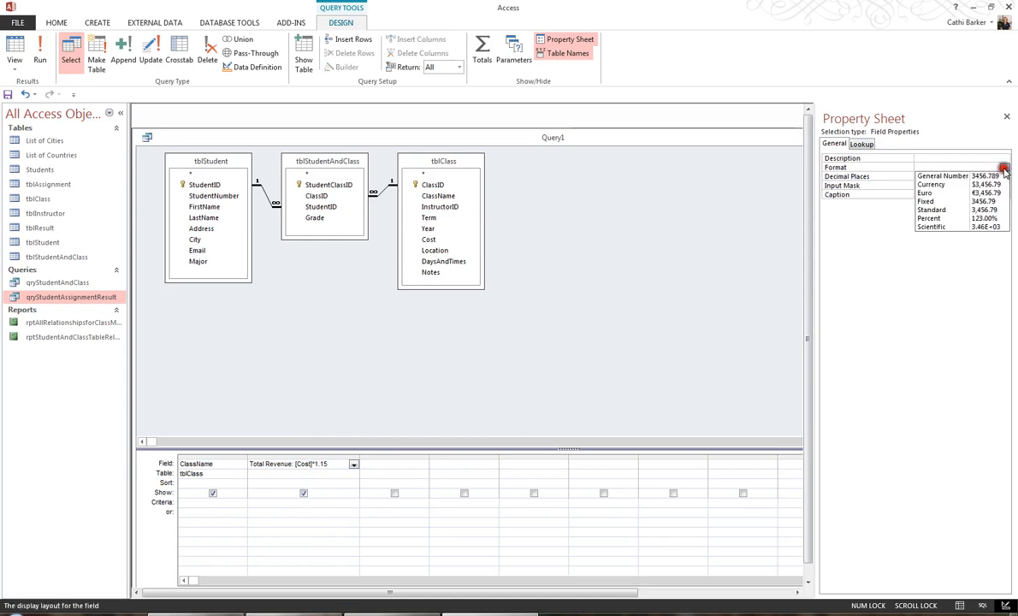
left_click(989, 185)
left_click(941, 177)
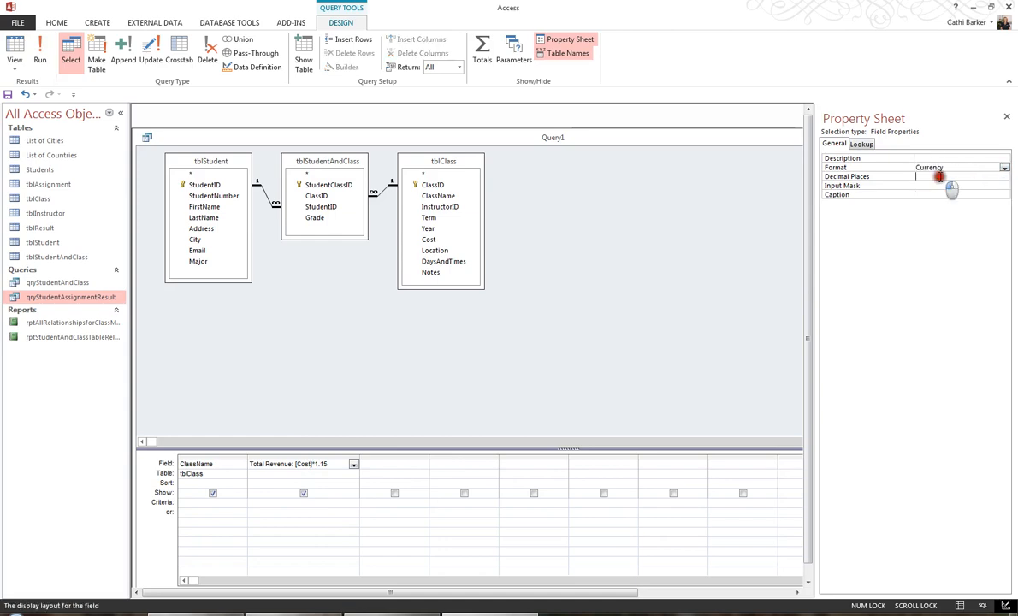
type("2")
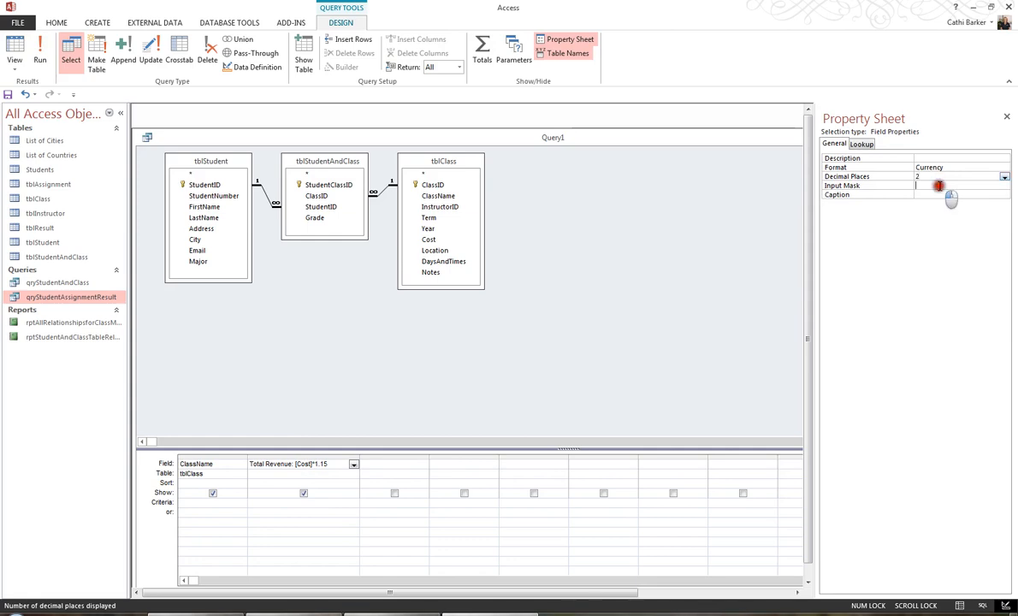
left_click(938, 185)
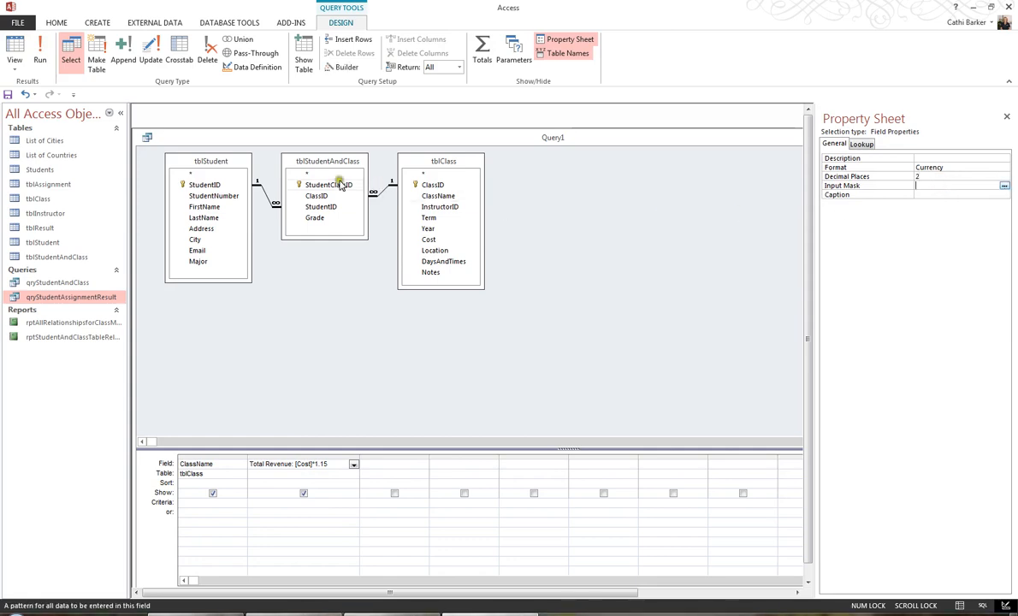
left_click(16, 51)
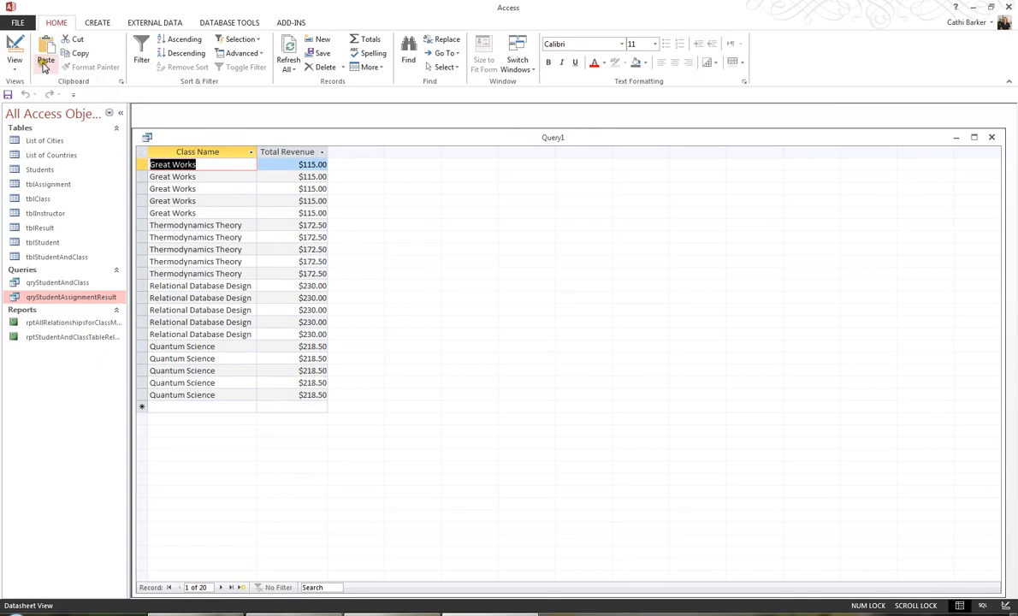
left_click(15, 51)
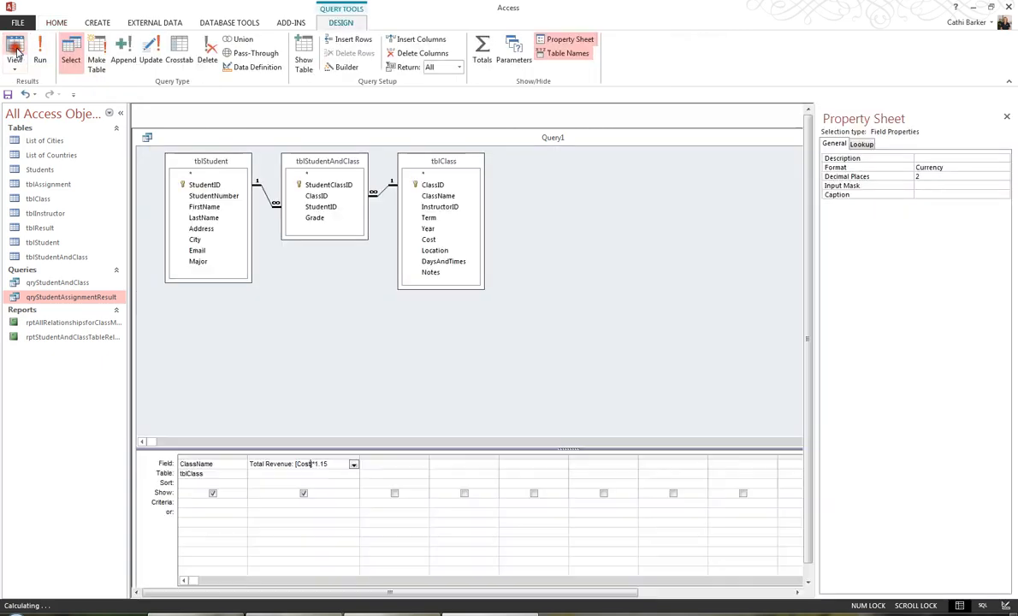
Add the field "Number Of Students: [StudentID]" from tblStudent as the third query column and widen that column to show it fully
left_click(389, 467)
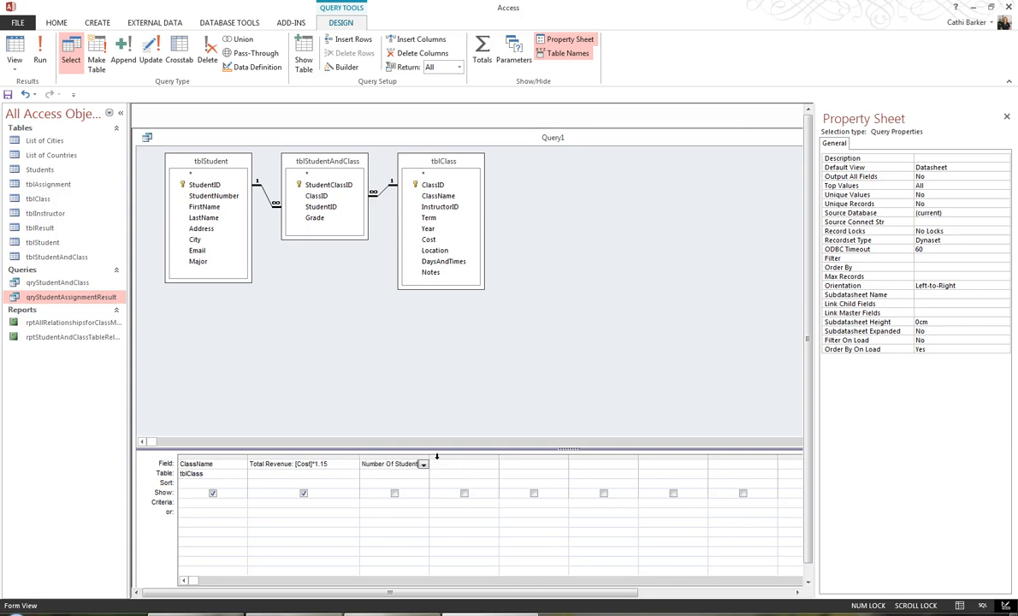
type("s")
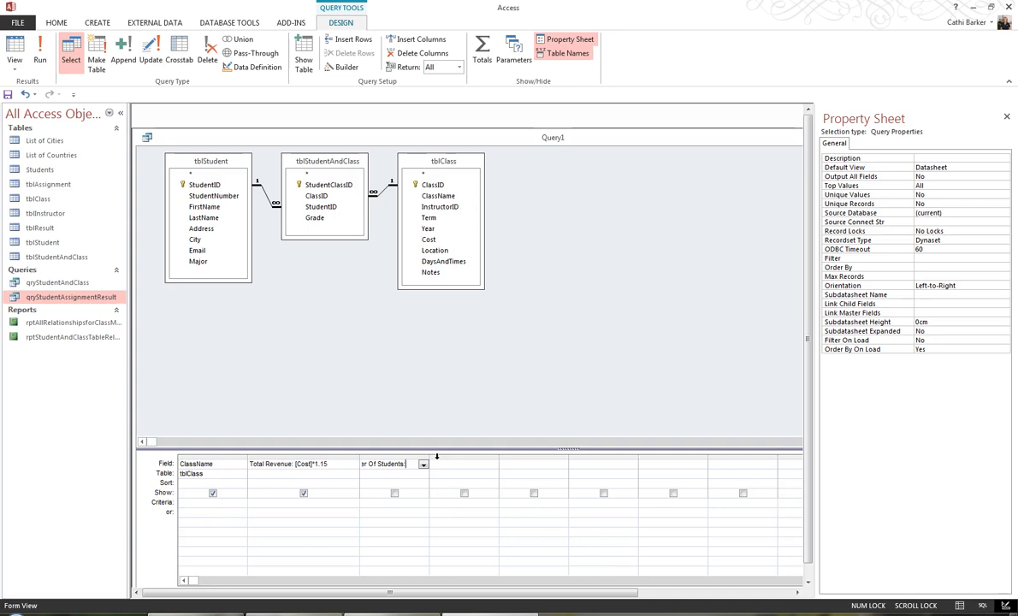
type(":[StudentID]")
key("Down")
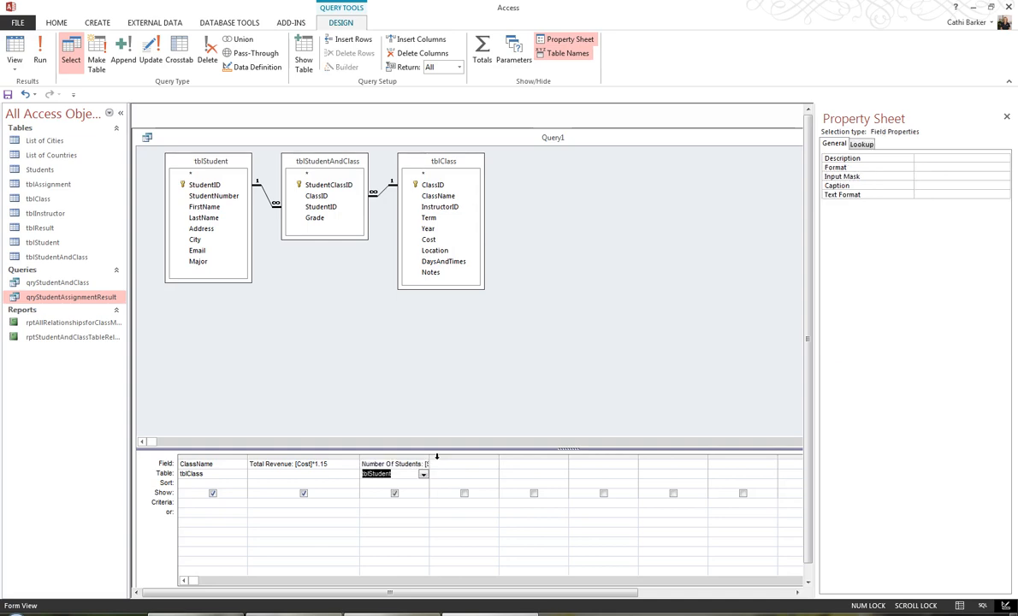
left_click_drag(427, 457, 473, 458)
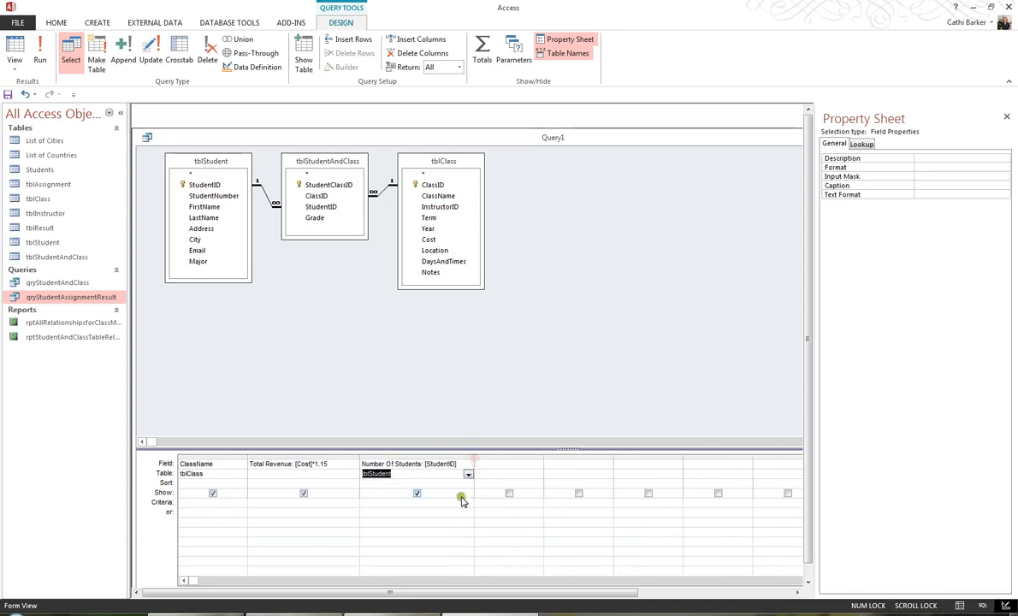
Check the Student ID values in the query's datasheet and return to the query design
left_click(416, 494)
left_click(441, 511)
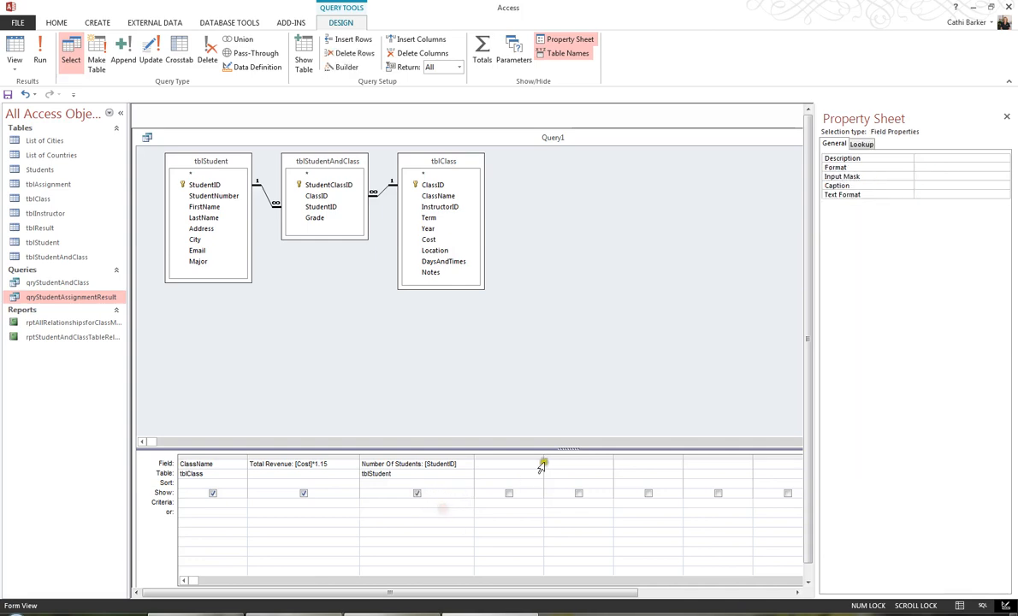
left_click(18, 53)
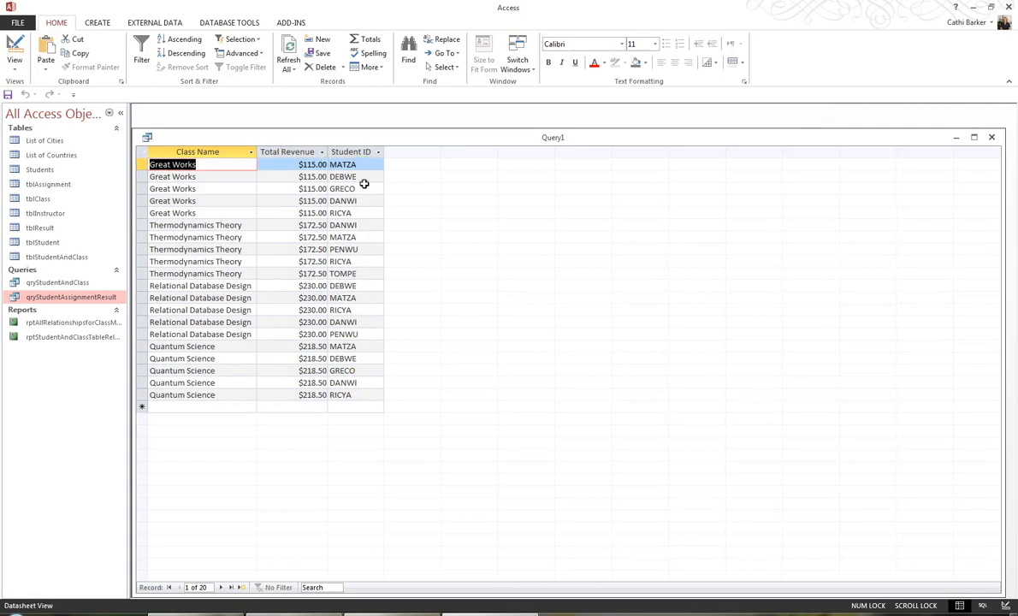
left_click(13, 49)
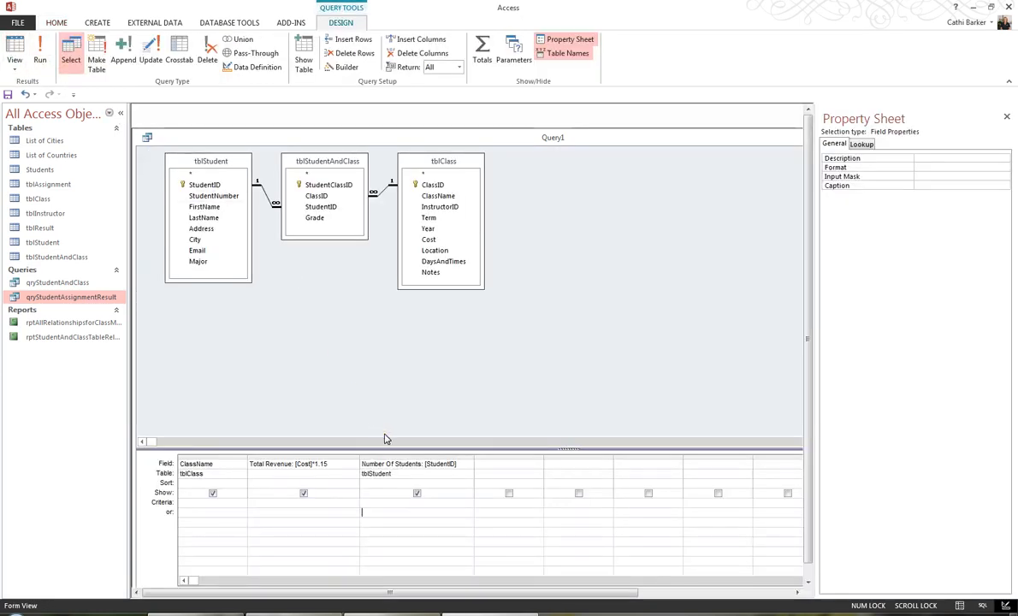
left_click(16, 49)
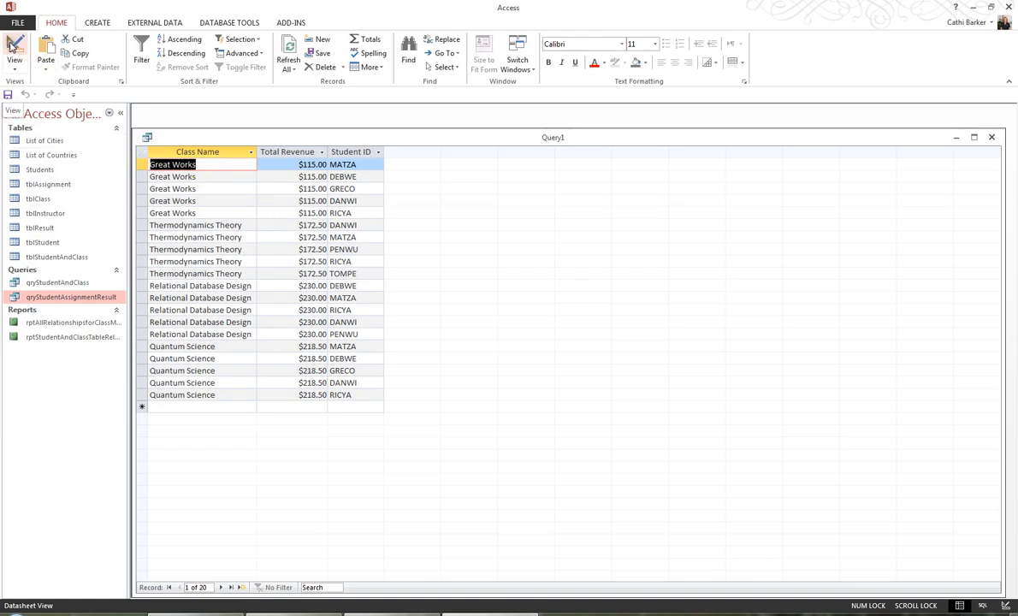
left_click(11, 44)
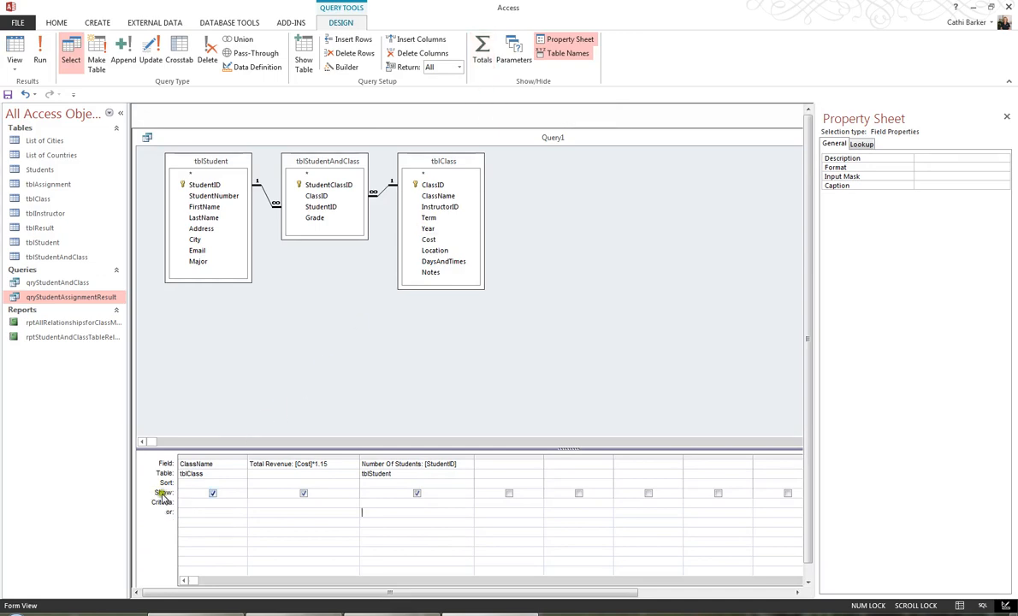
Show the Total row in the query design grid and set the Total Revenue field's total to Sum
left_click(484, 62)
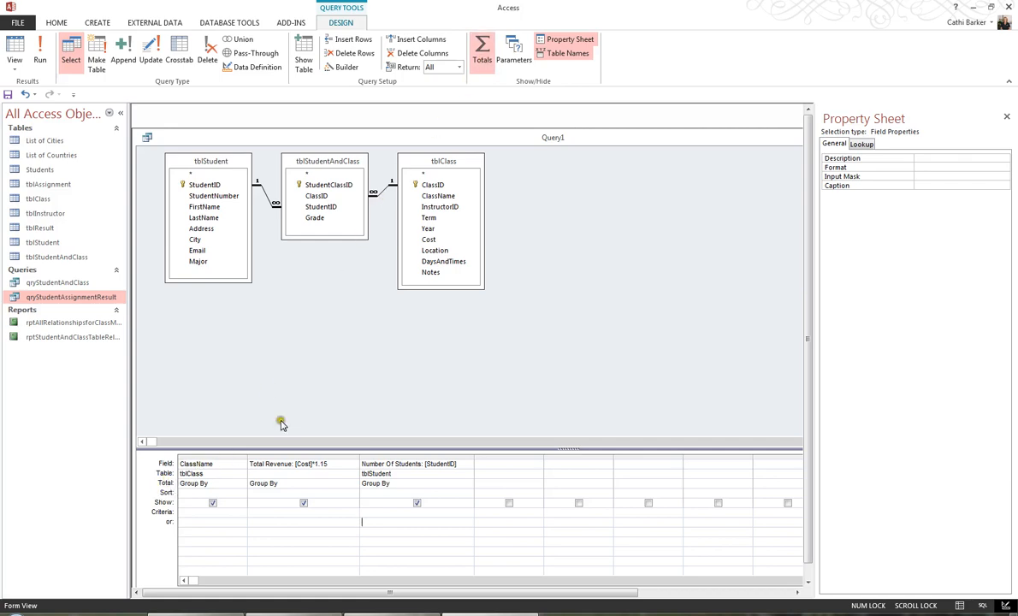
left_click(484, 53)
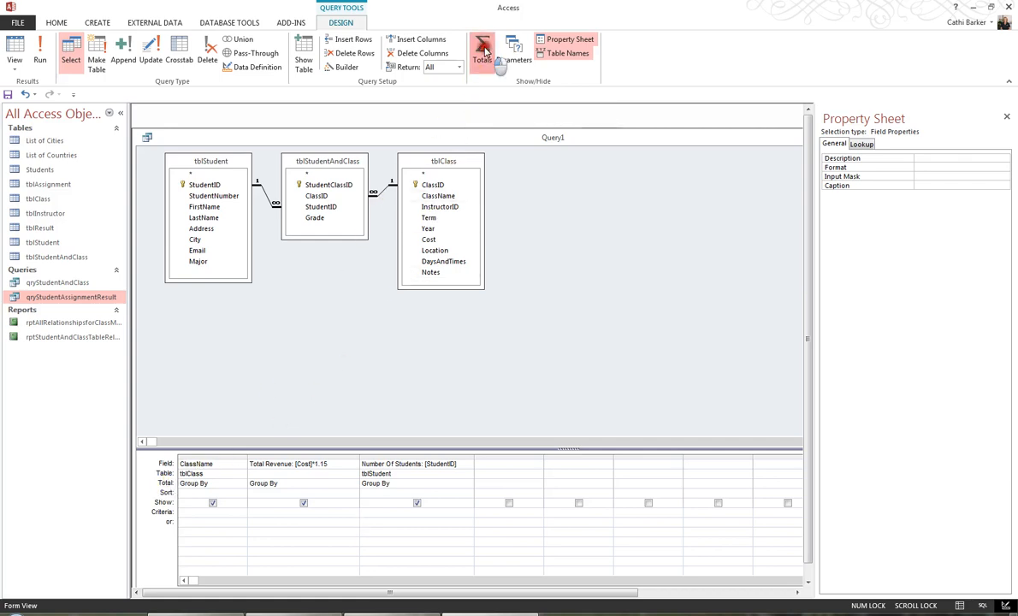
left_click(483, 53)
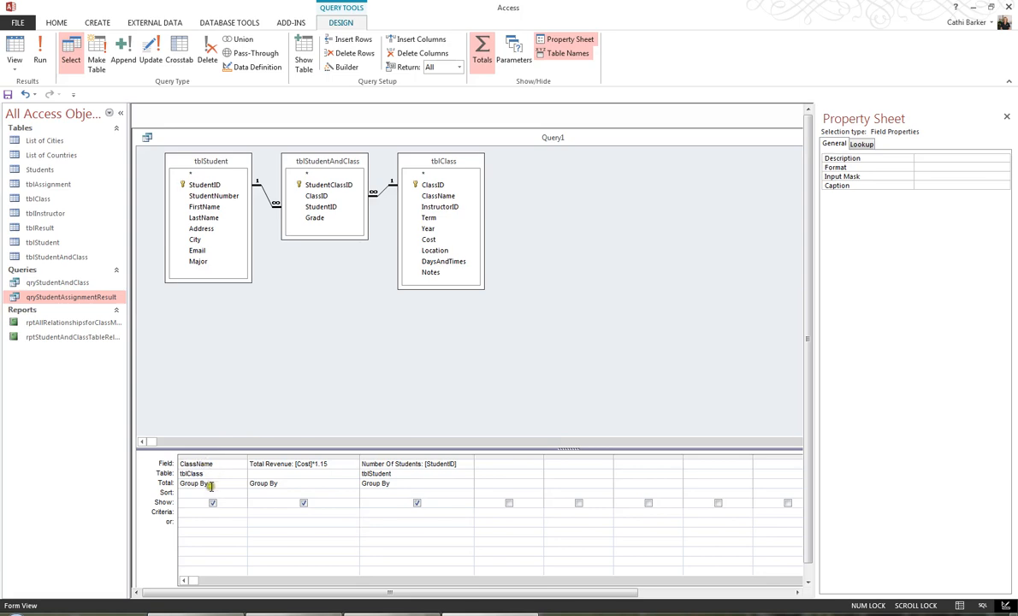
left_click(283, 484)
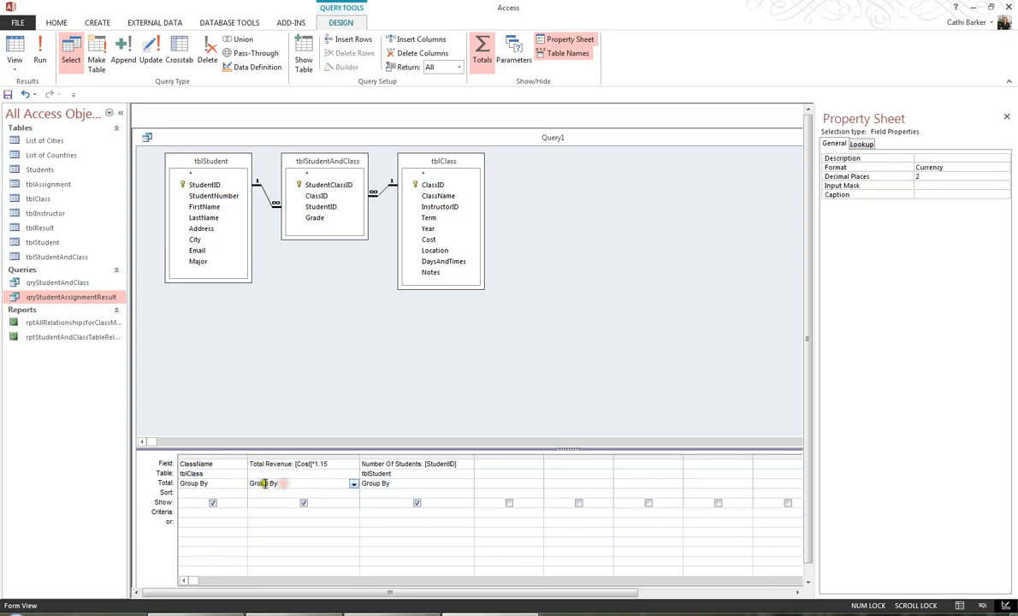
left_click(354, 485)
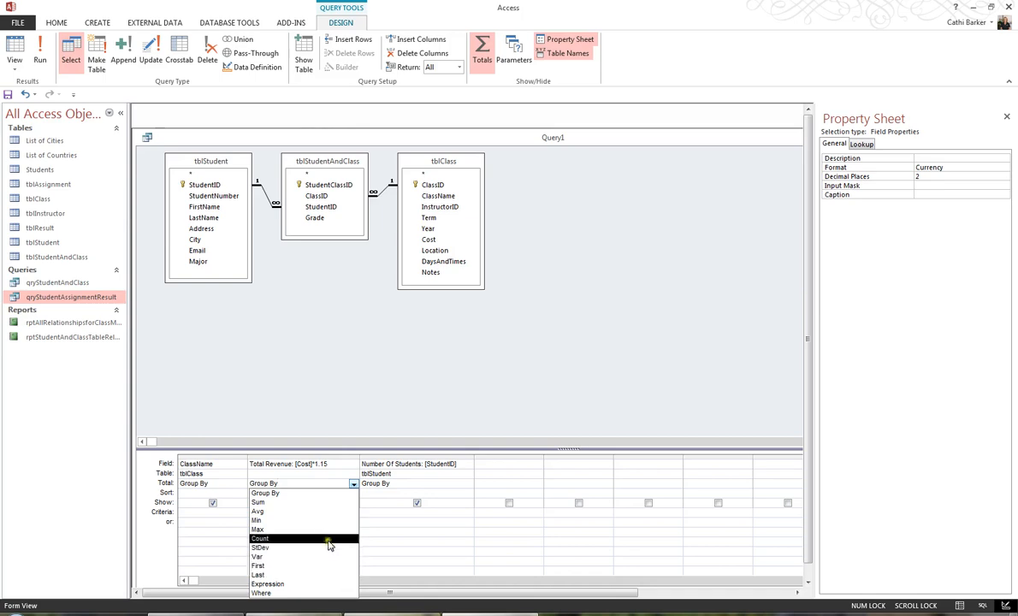
left_click(326, 503)
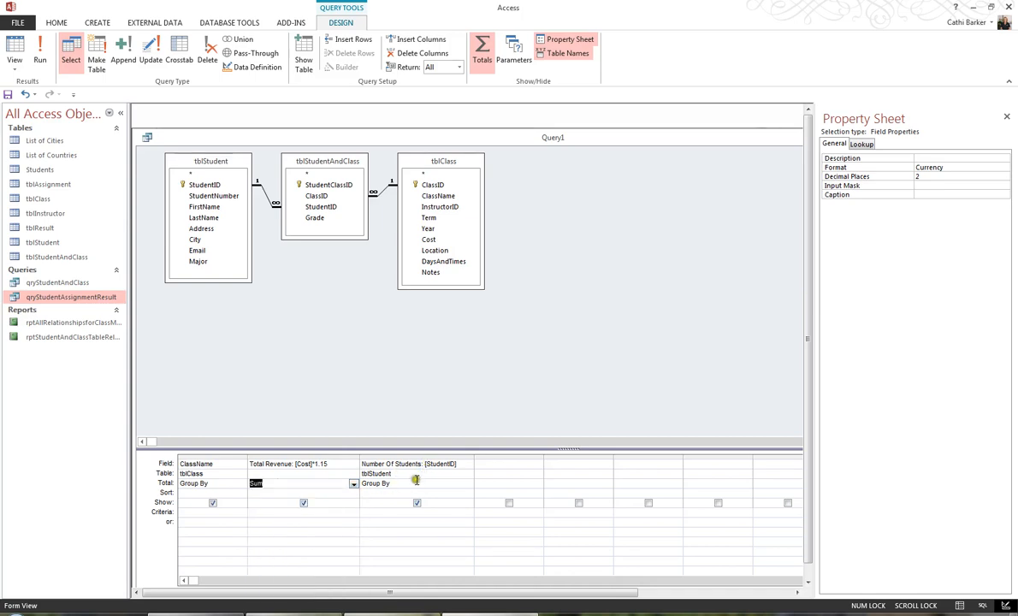
Set the Number Of Students field's total to Count and view the grouped query results as a datasheet
left_click(415, 481)
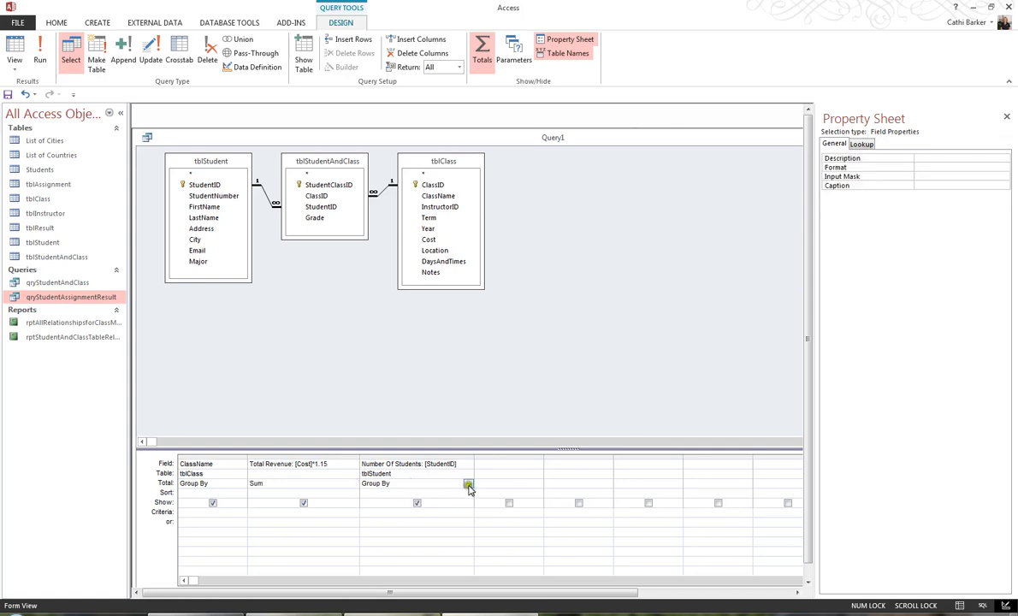
left_click(468, 484)
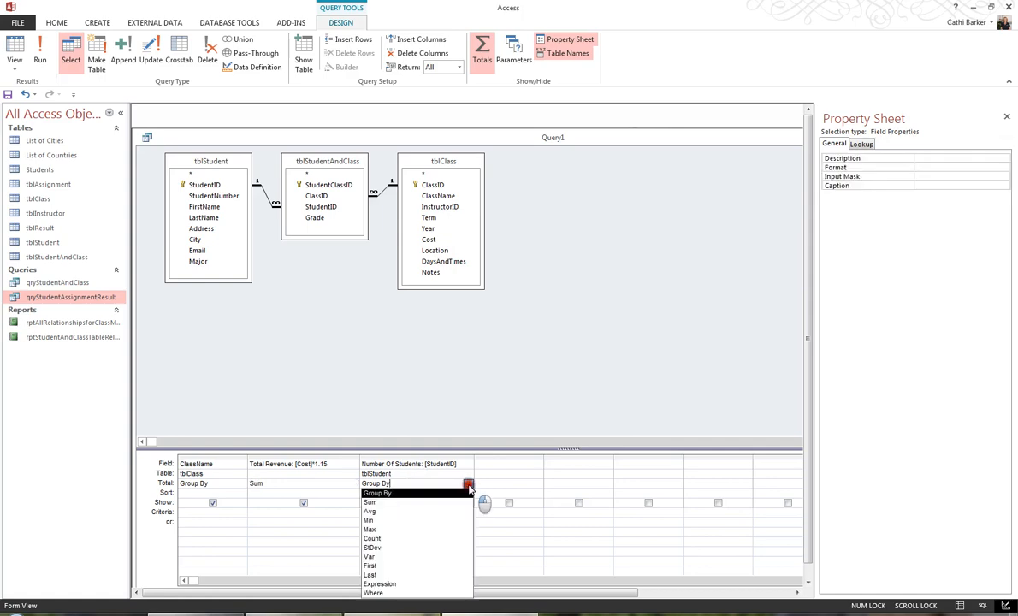
left_click(434, 539)
left_click(414, 531)
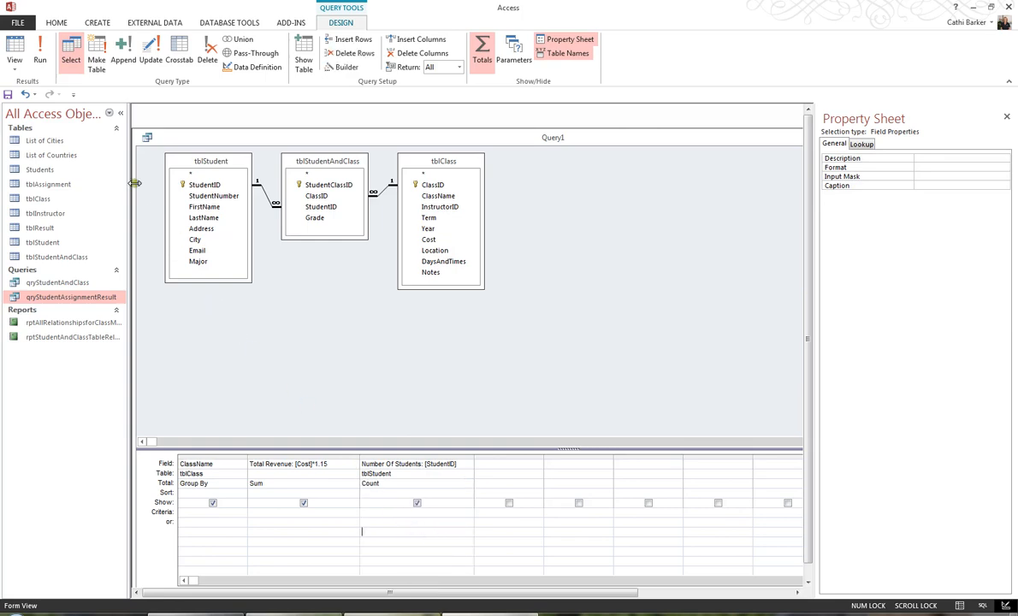
left_click(15, 53)
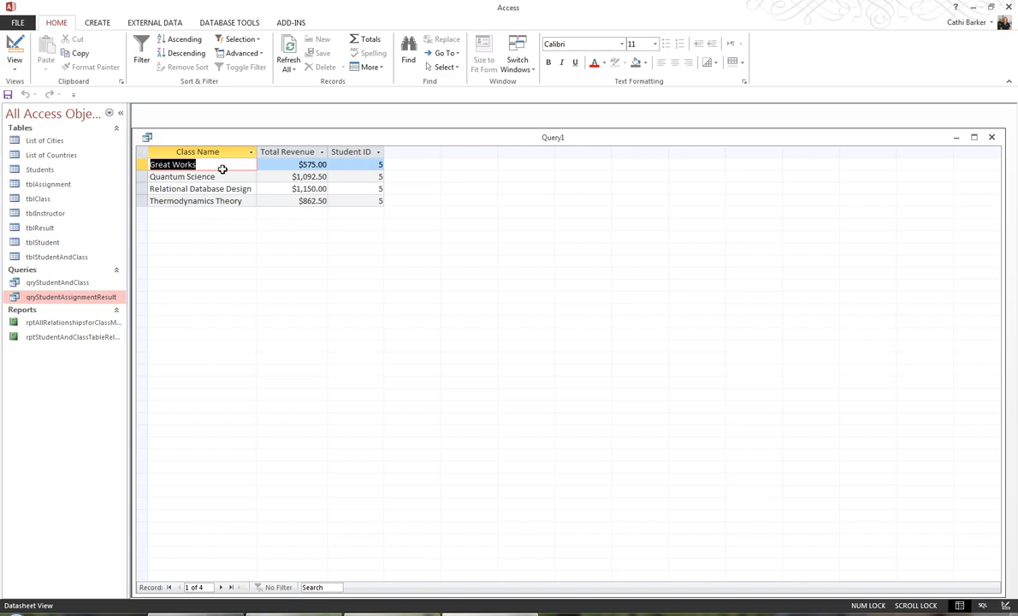
Save the query as qryClassTotals
left_click(7, 96)
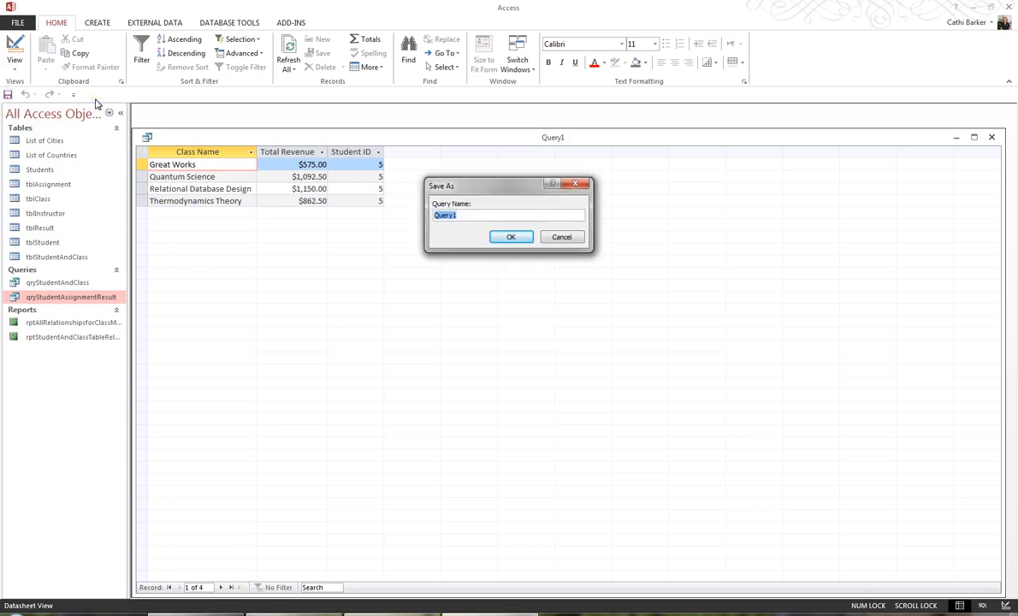
type("qryClassTotals")
left_click(509, 237)
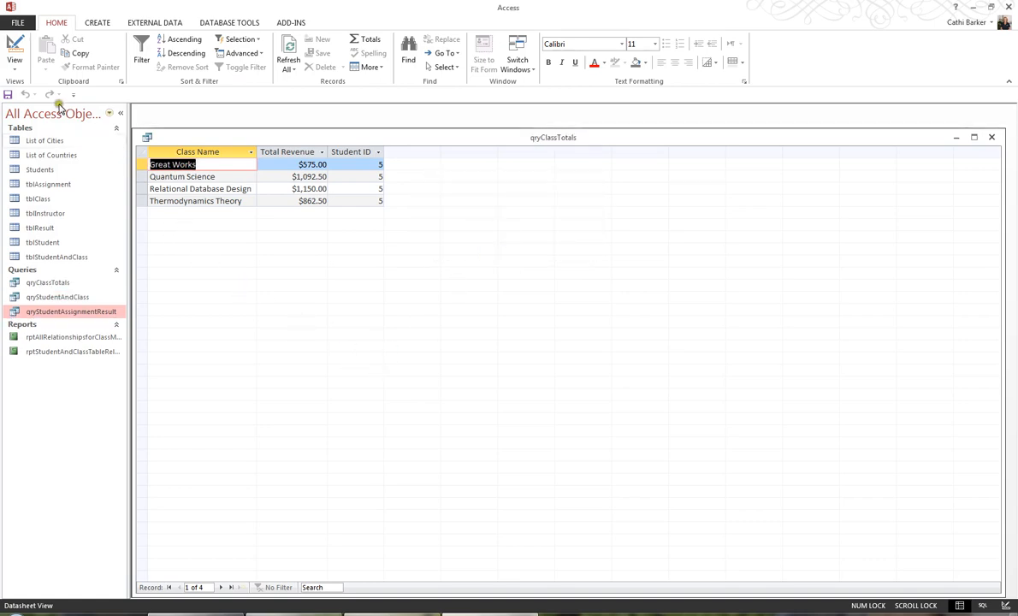
Return qryClassTotals to its design and close the query
left_click(15, 49)
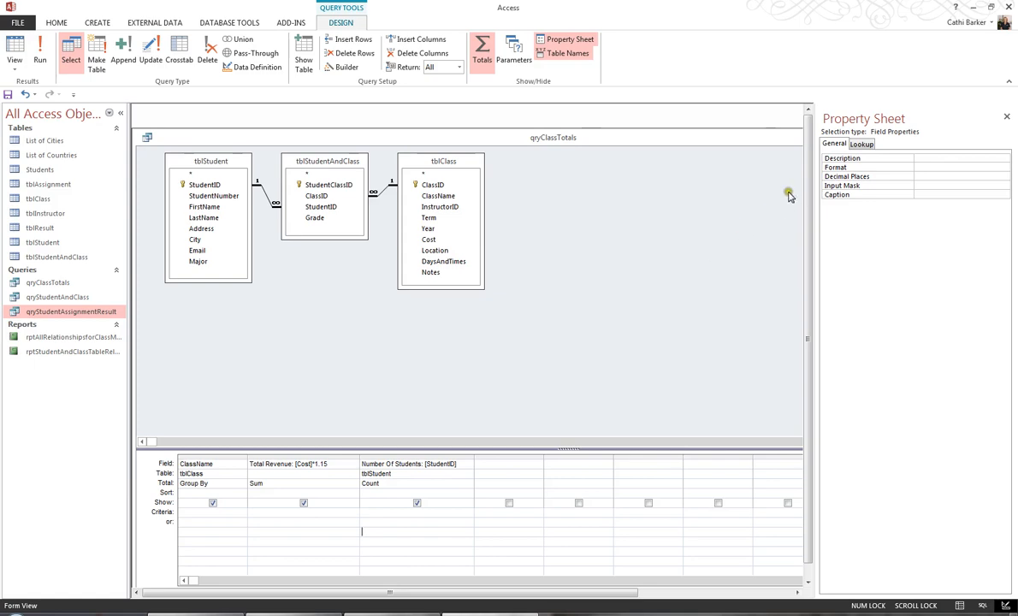
left_click(797, 592)
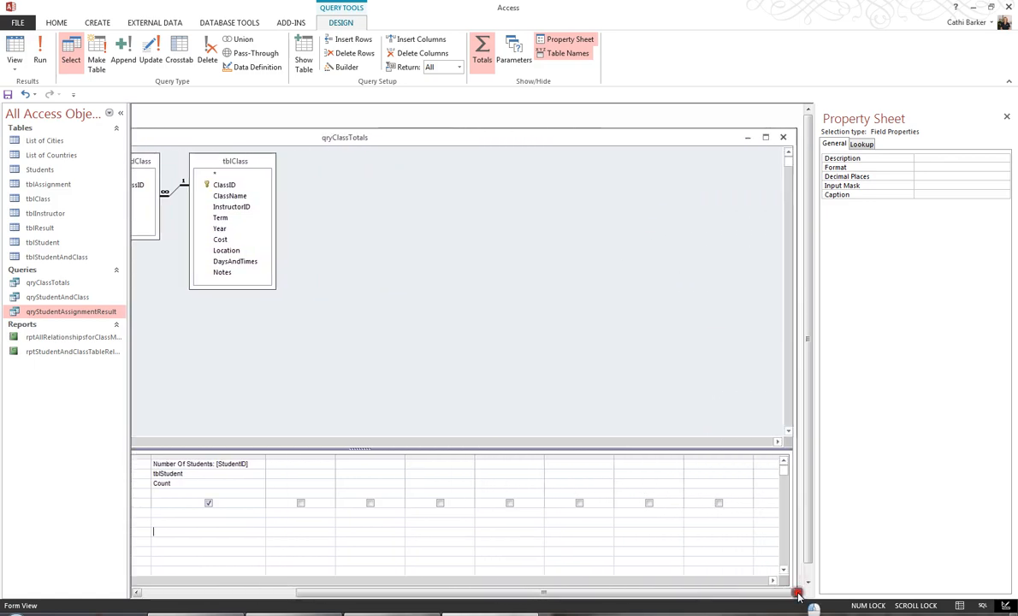
left_click(784, 138)
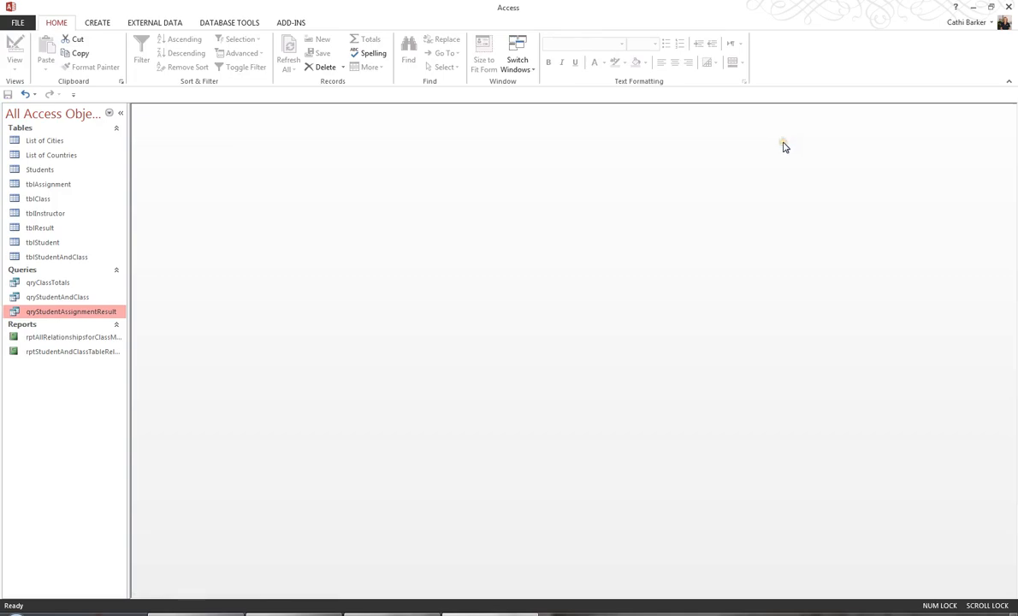